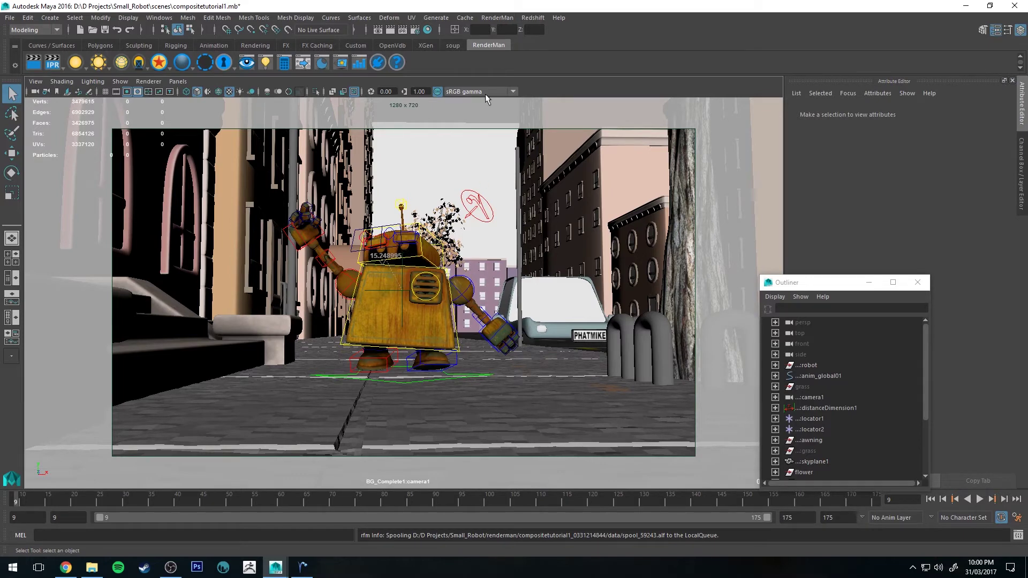
Open the RenderMan render settings and confirm the output pass keeps rgbaz channels
{"action": "left_click", "coordinate": [417, 31]}
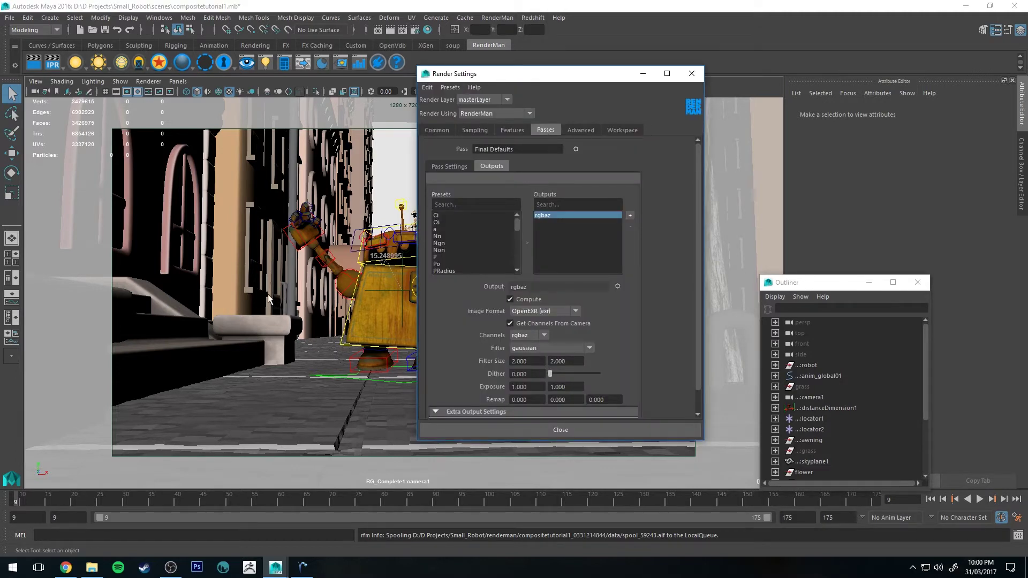
{"action": "left_click", "coordinate": [555, 220]}
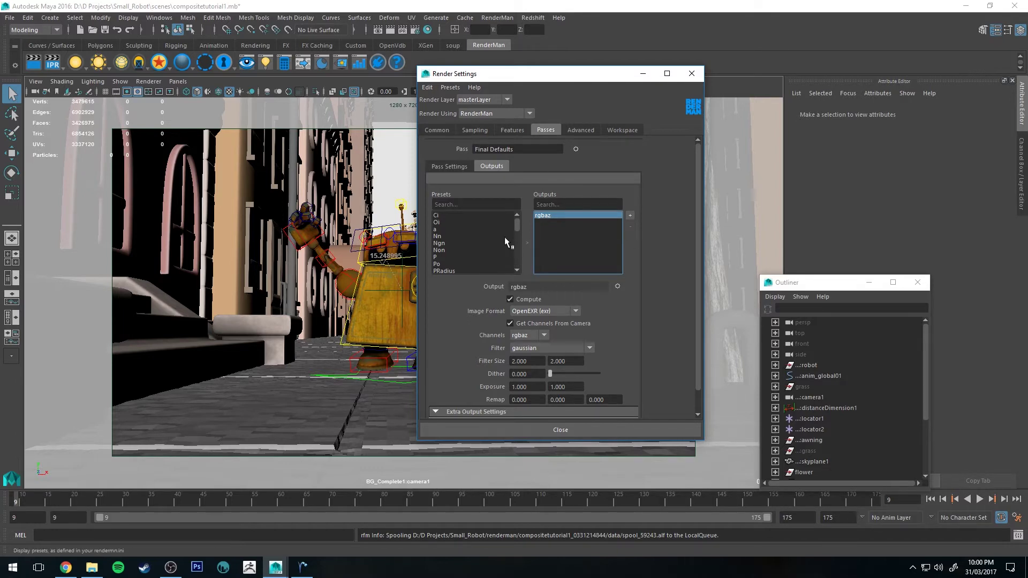
{"action": "scroll", "coordinate": [505, 237], "scroll_direction": "down", "scroll_amount": 1}
{"action": "left_click", "coordinate": [530, 312]}
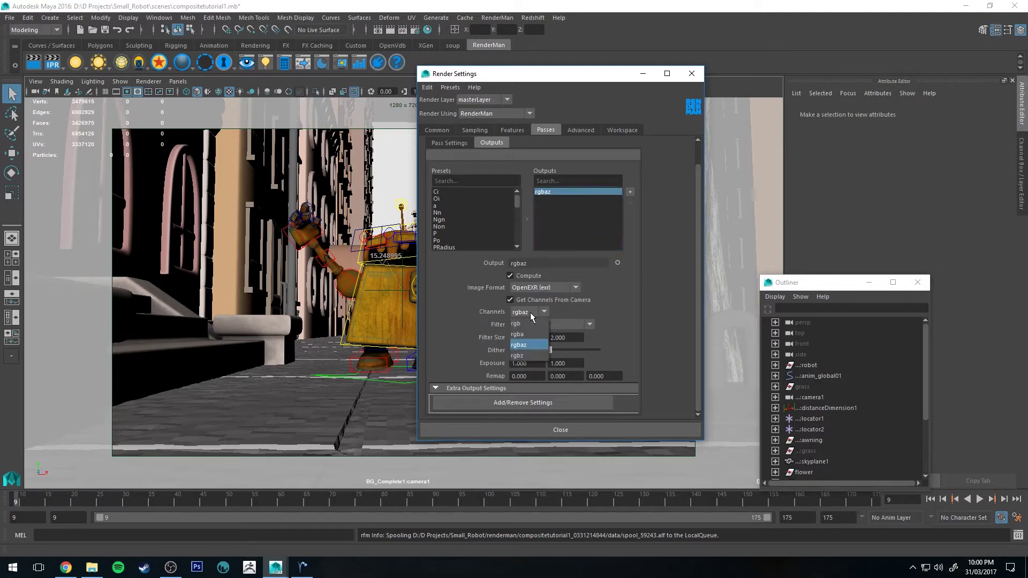
{"action": "left_click", "coordinate": [501, 321]}
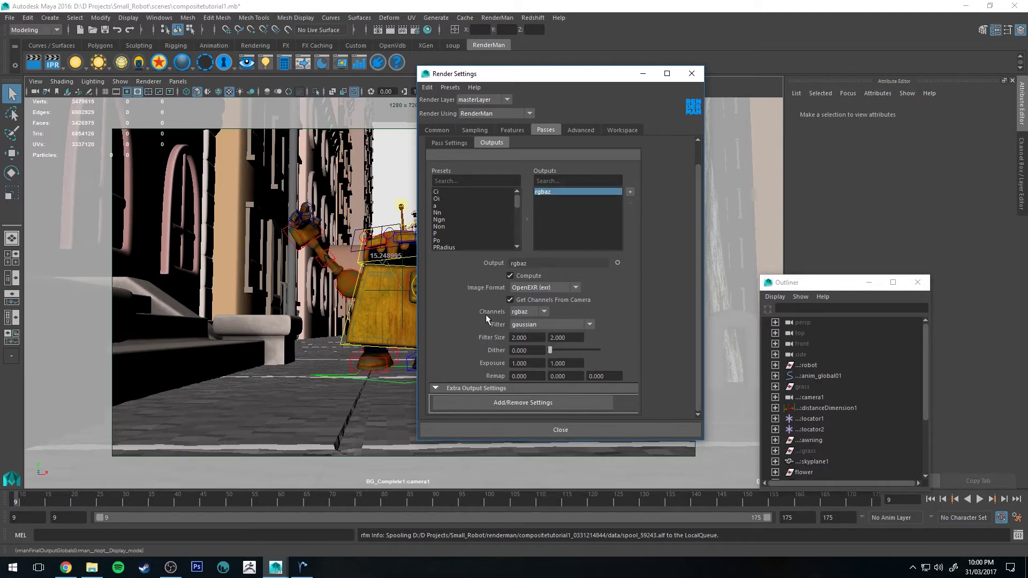
Review Features, Sampling and Common tabs, keep single-frame naming, and close the settings unchanged
{"action": "left_click", "coordinate": [510, 130]}
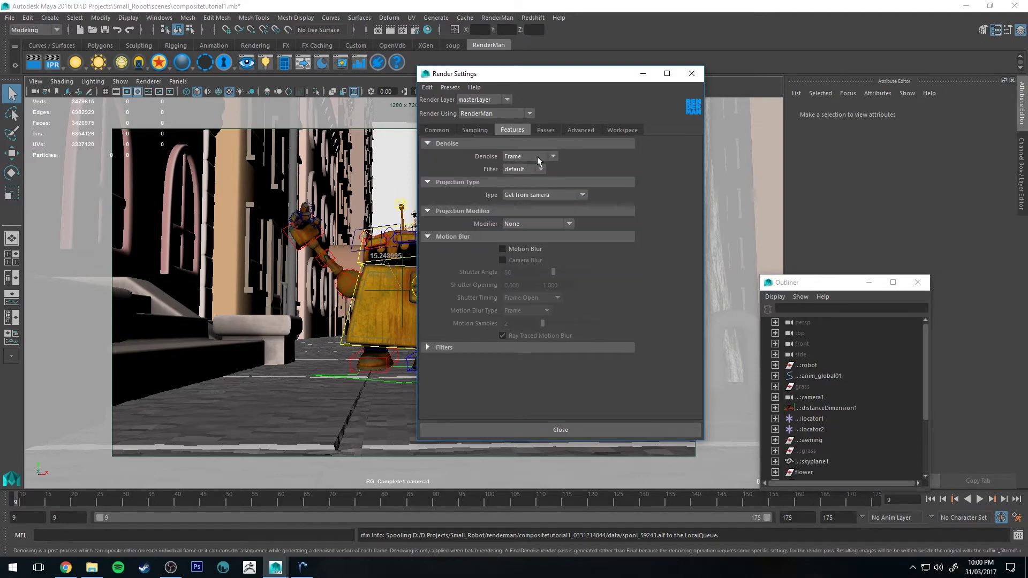
{"action": "left_click", "coordinate": [482, 131]}
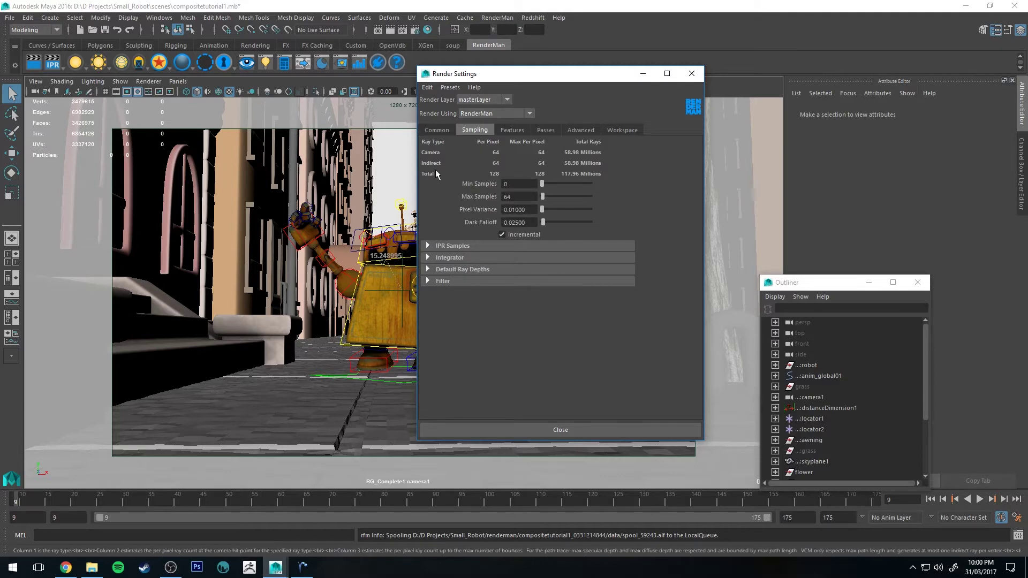
{"action": "left_click", "coordinate": [436, 131]}
{"action": "scroll", "coordinate": [444, 225], "scroll_direction": "down", "scroll_amount": 5}
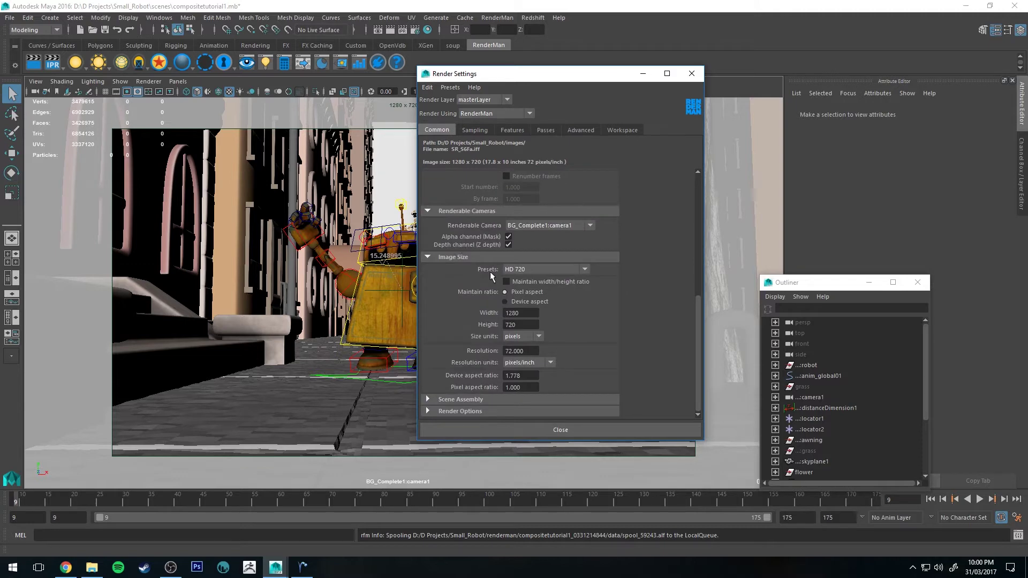
{"action": "scroll", "coordinate": [466, 251], "scroll_direction": "up", "scroll_amount": 5}
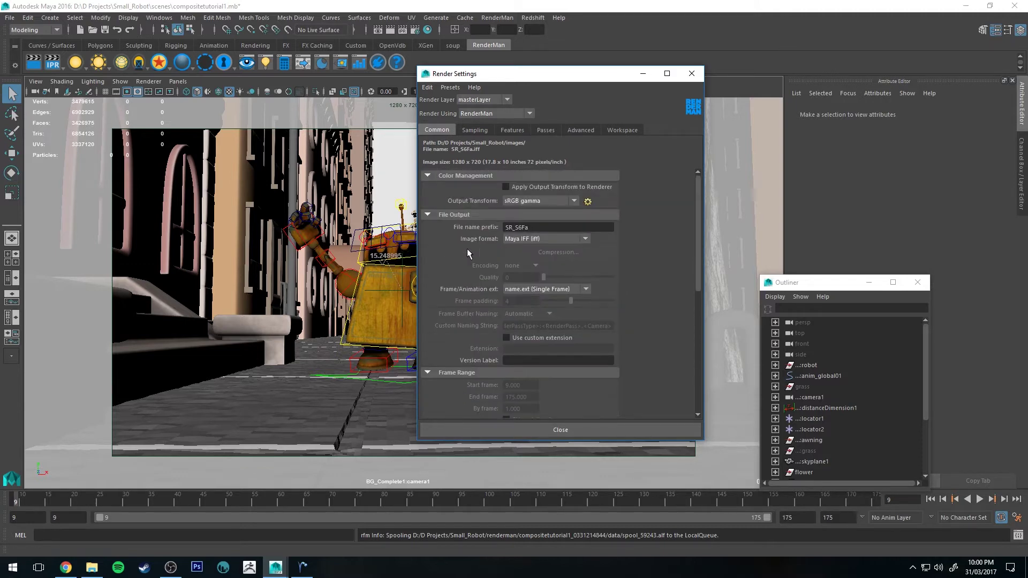
{"action": "left_click", "coordinate": [523, 290]}
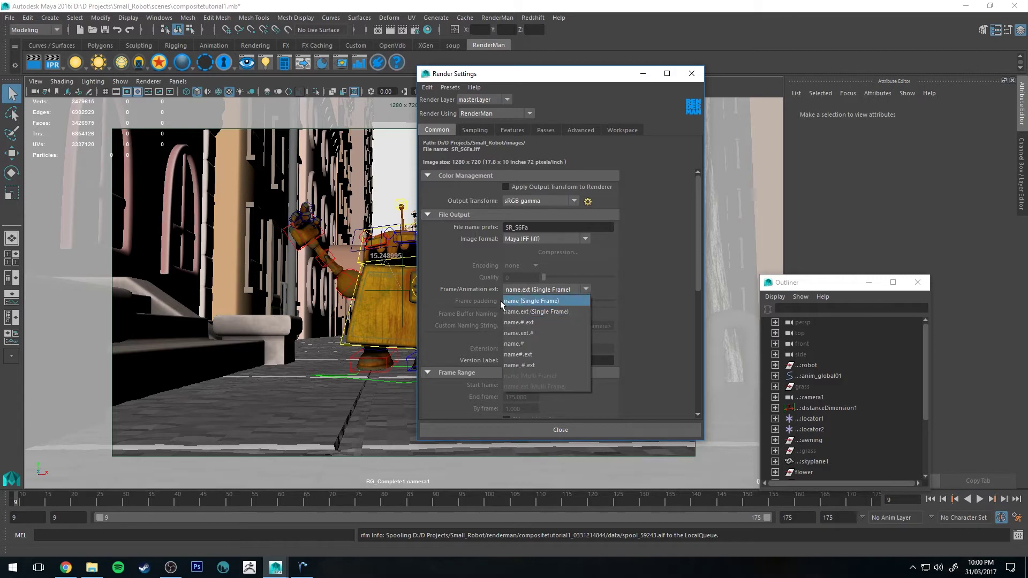
{"action": "left_click", "coordinate": [516, 312]}
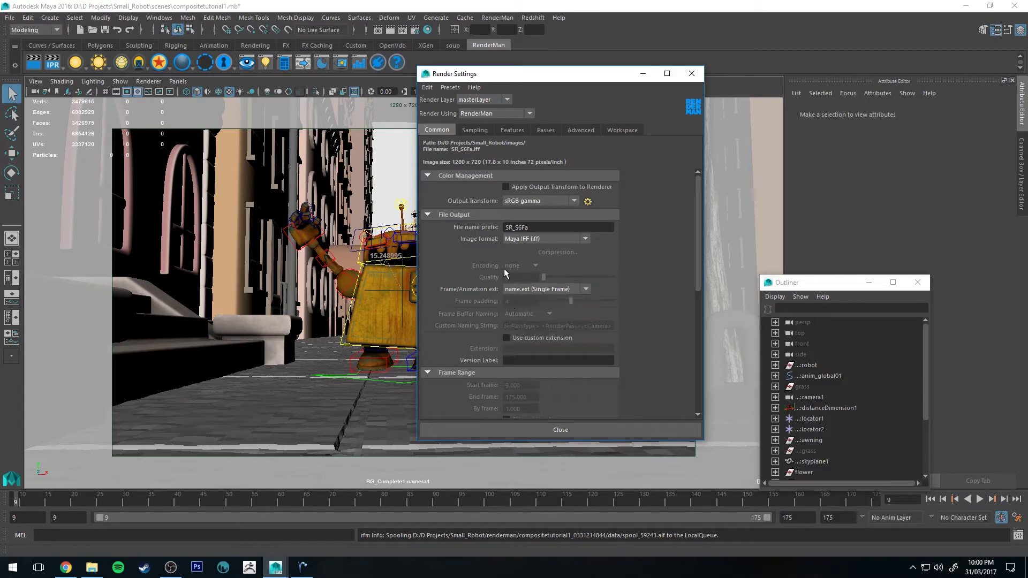
{"action": "left_click", "coordinate": [543, 131]}
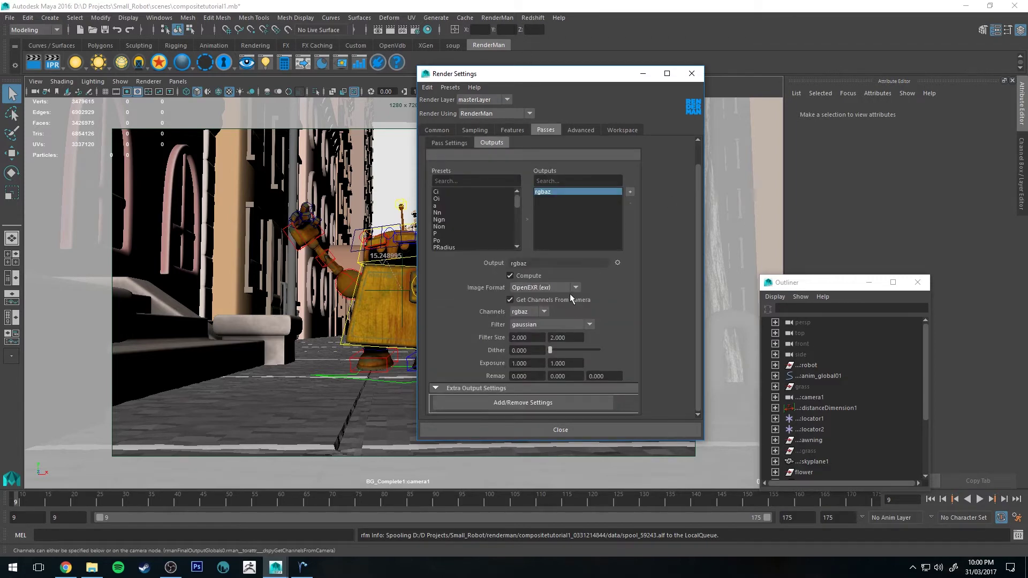
{"action": "left_click", "coordinate": [592, 432]}
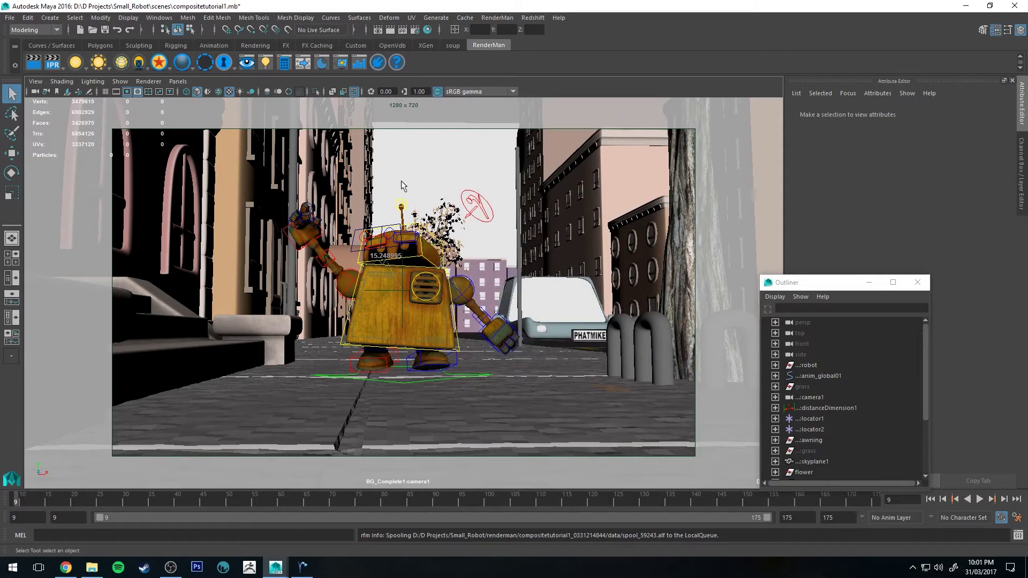
Minimize the Outliner and start a RenderMan batch render of the scene
{"action": "left_click", "coordinate": [869, 283]}
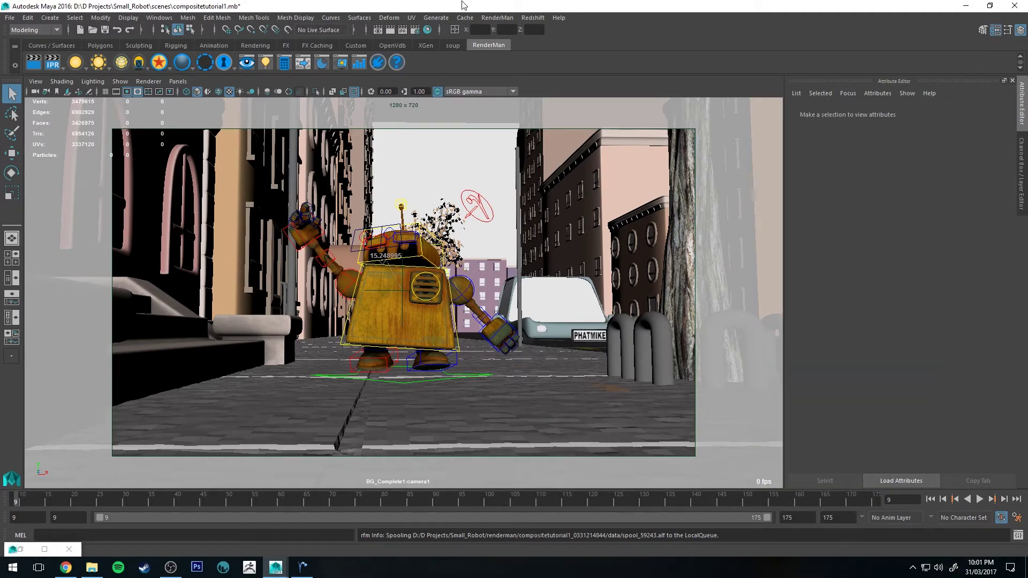
{"action": "left_click", "coordinate": [495, 19]}
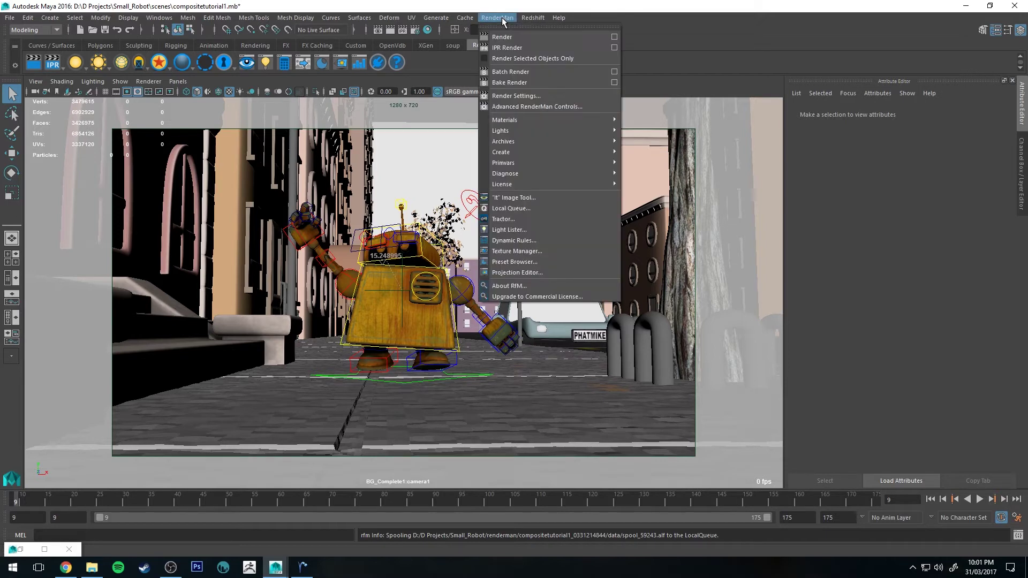
{"action": "left_click", "coordinate": [535, 72]}
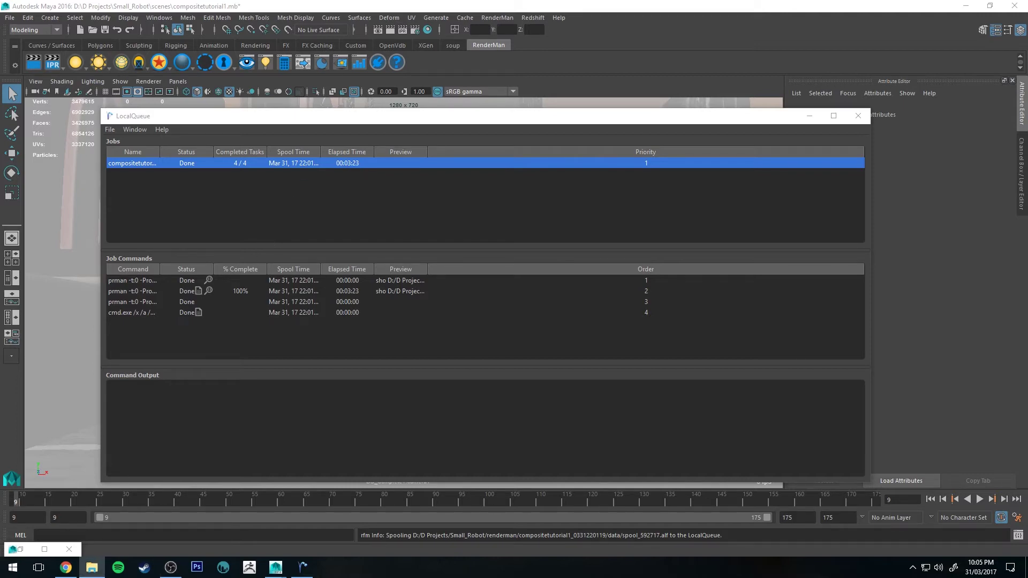
{"action": "left_click", "coordinate": [92, 567]}
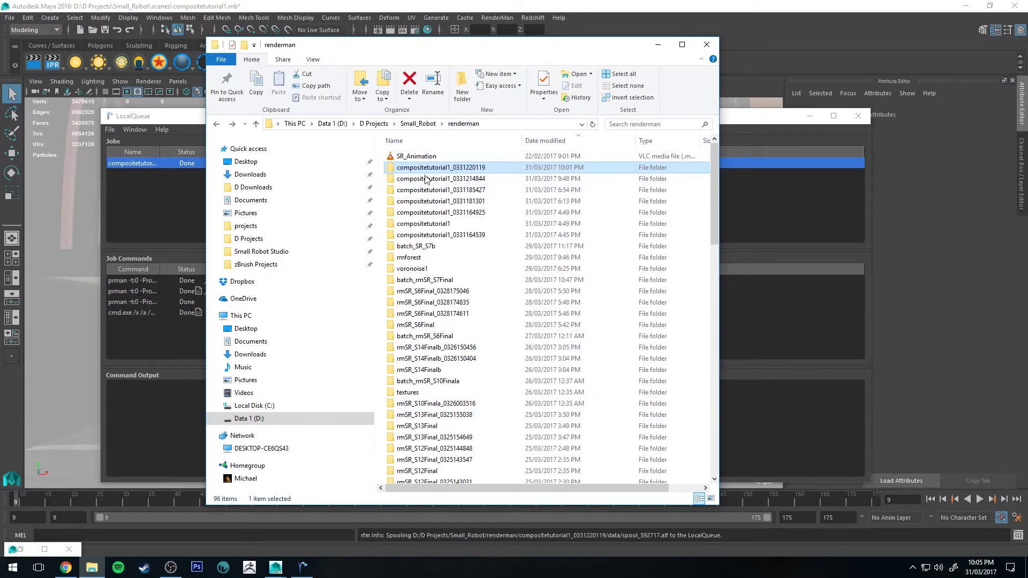
{"action": "double_click", "coordinate": [471, 169]}
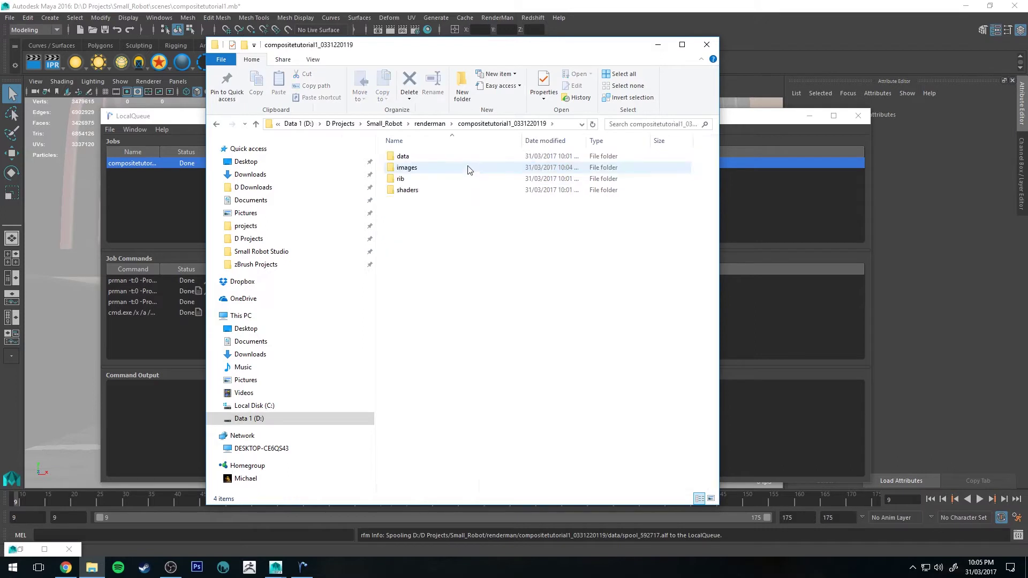
{"action": "double_click", "coordinate": [432, 168]}
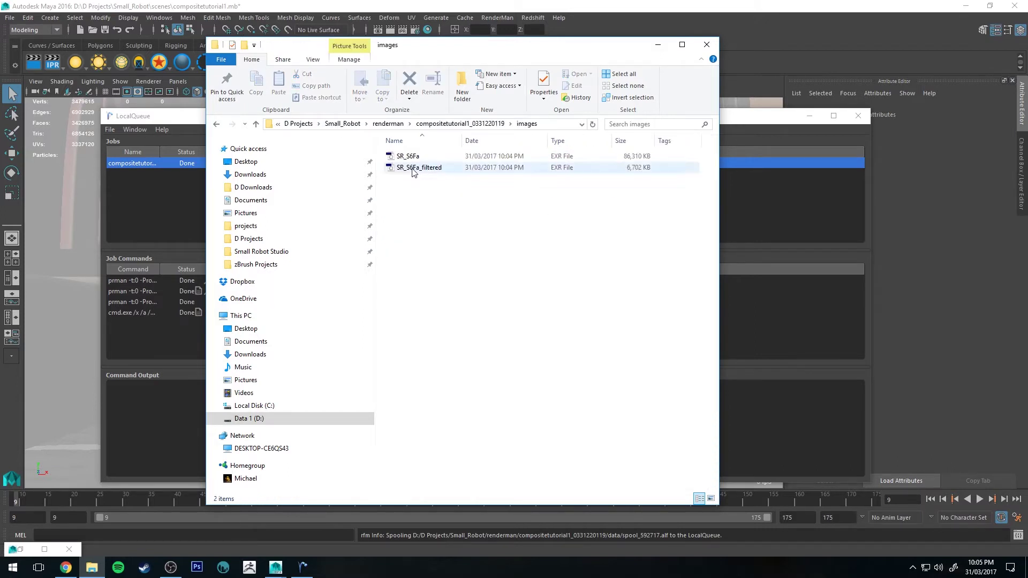
{"action": "left_click", "coordinate": [412, 171]}
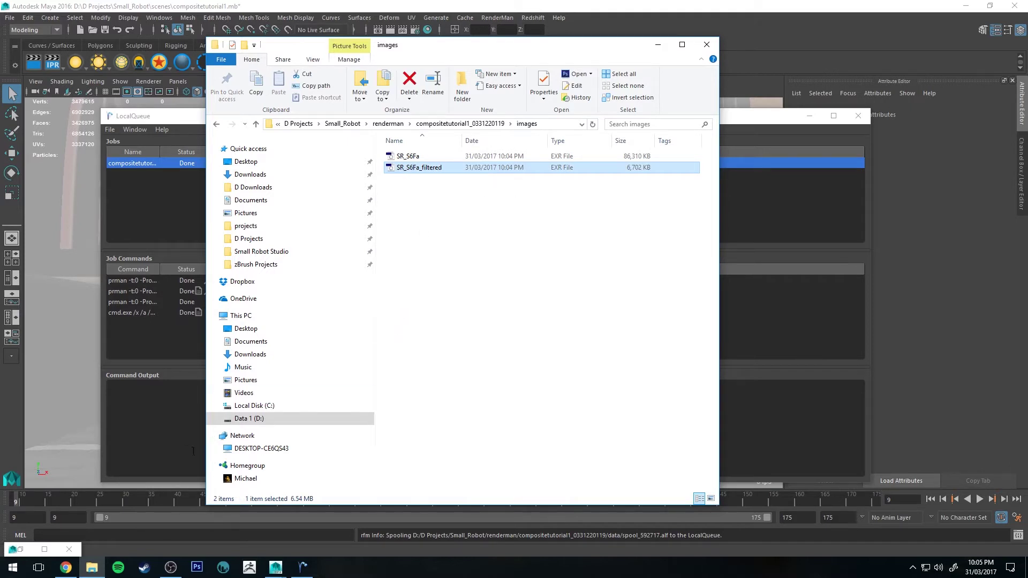
{"action": "left_click", "coordinate": [11, 567]}
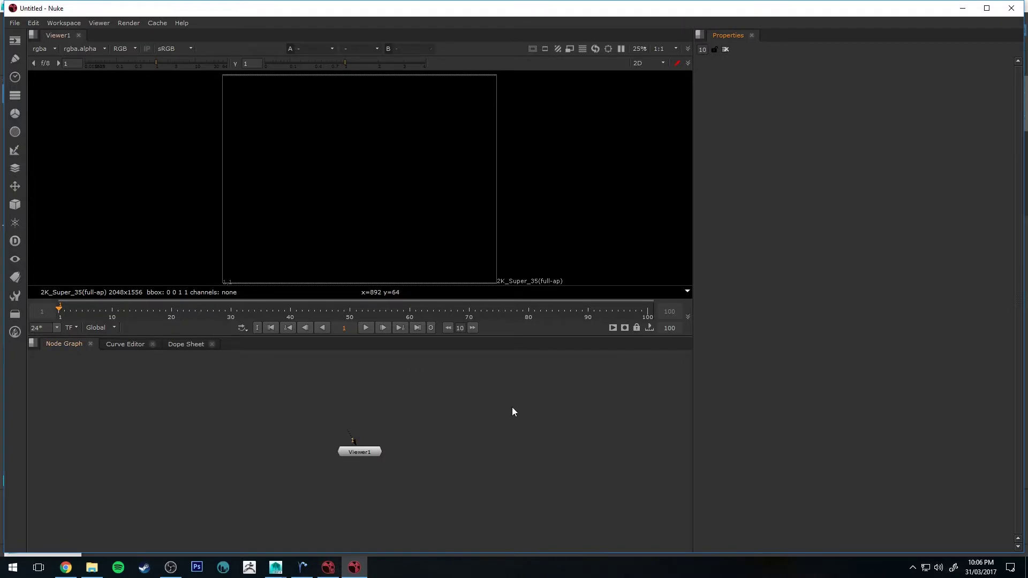
Set the Nuke project format to HD_720 (1280x720) in Project Settings
{"action": "key", "text": "s"}
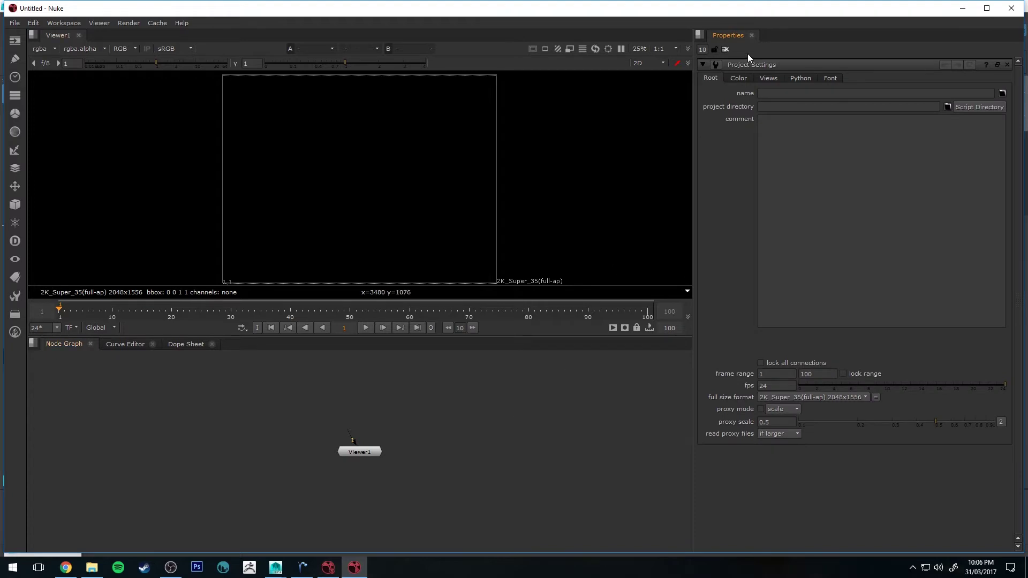
{"action": "left_click", "coordinate": [773, 399]}
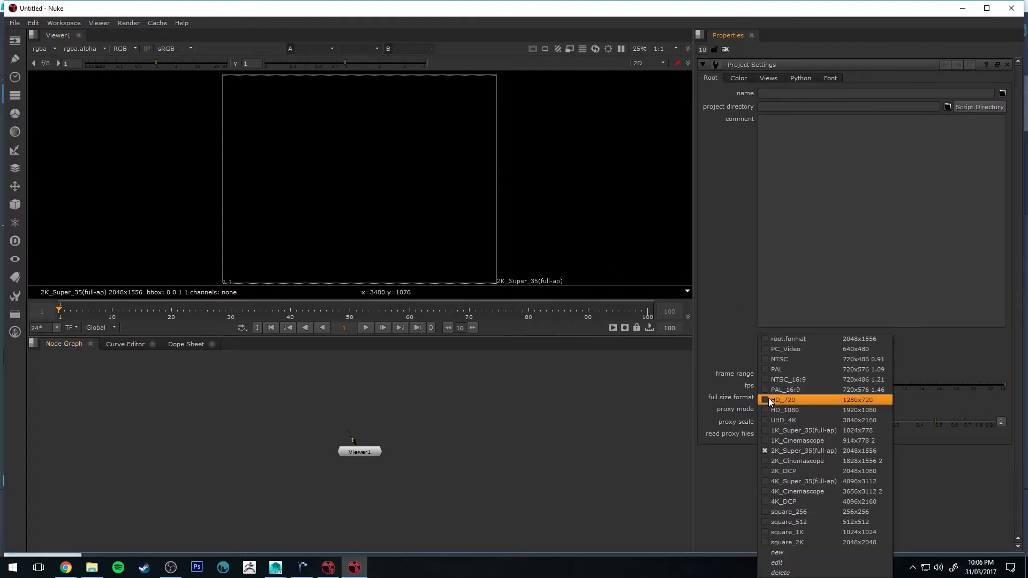
{"action": "left_click", "coordinate": [821, 399]}
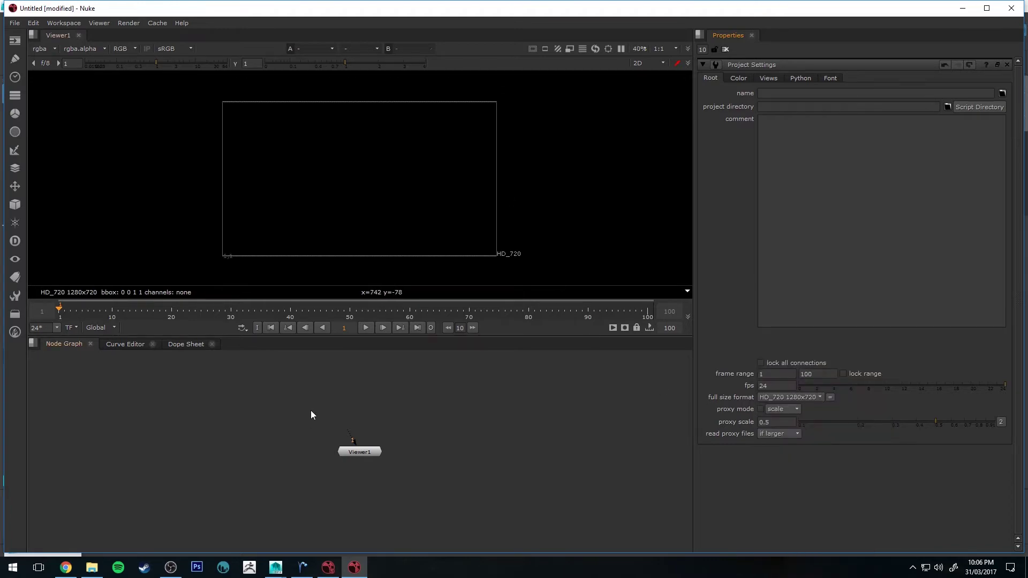
Drag SR_S6Fa_filtered.exr from Explorer into the Node Graph as Read1, then close Explorer
{"action": "left_click", "coordinate": [92, 567]}
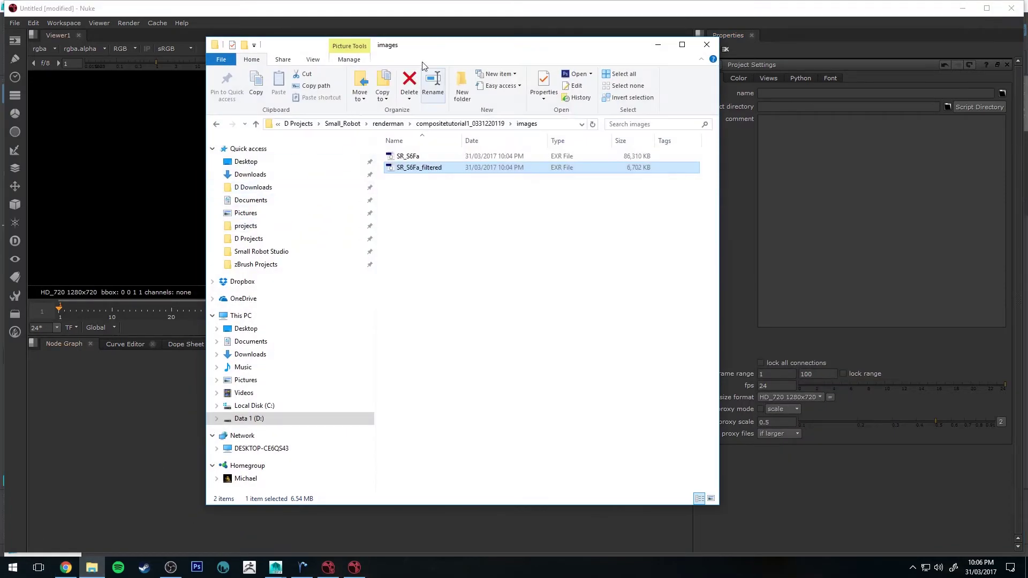
{"action": "left_click_drag", "start_coordinate": [538, 18], "coordinate": [763, 16]}
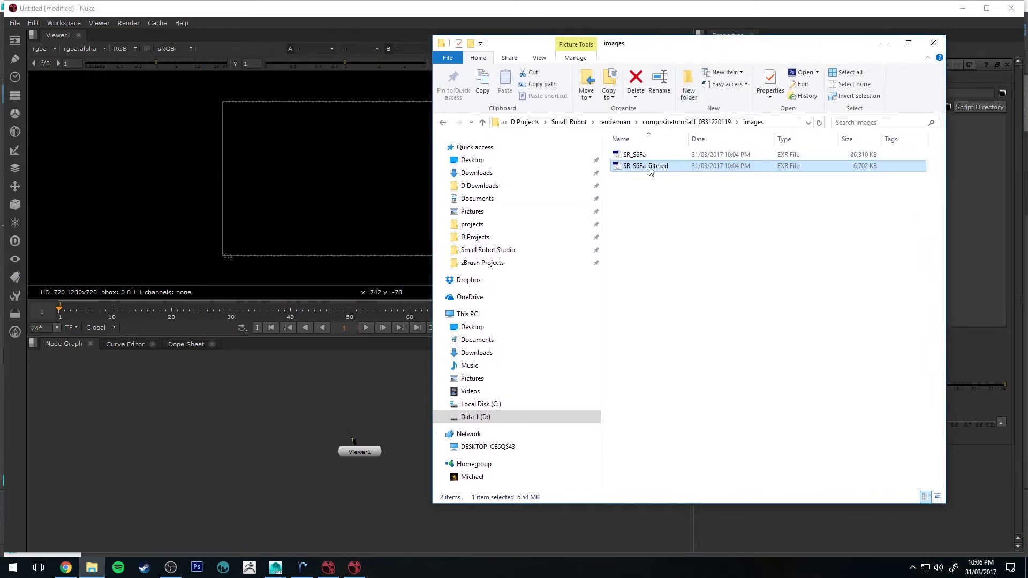
{"action": "left_click_drag", "start_coordinate": [645, 169], "coordinate": [254, 415]}
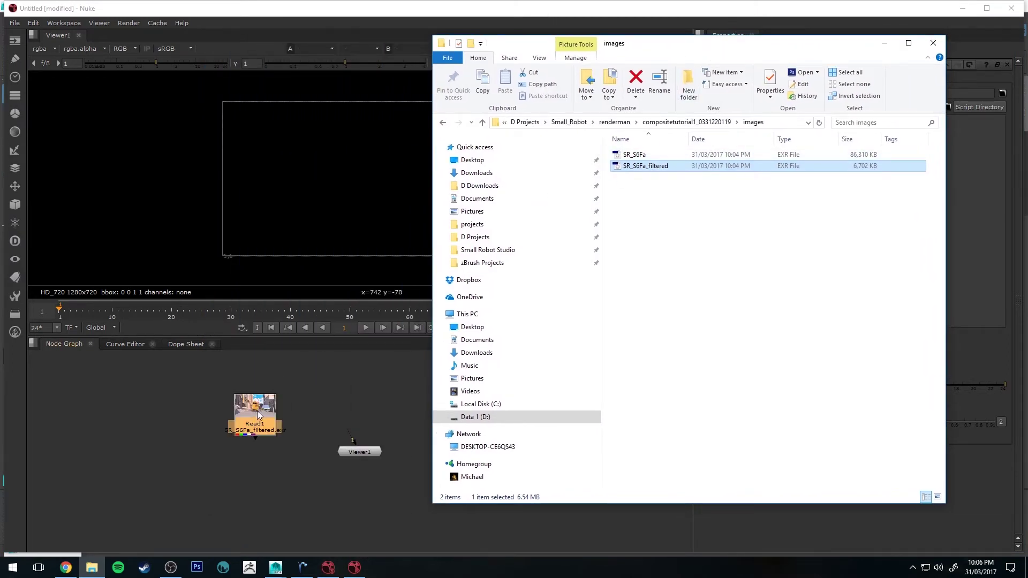
{"action": "left_click", "coordinate": [932, 44]}
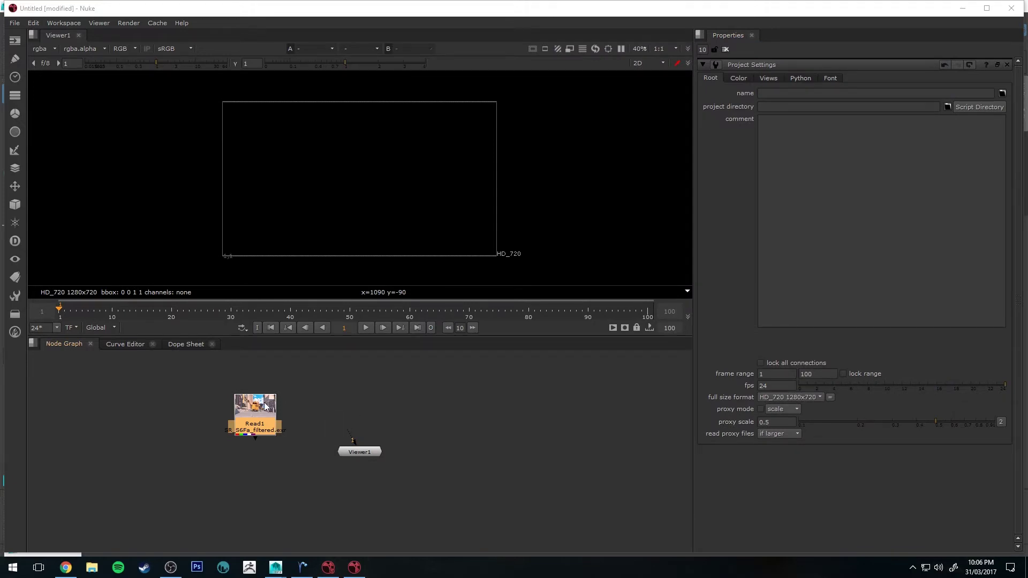
Add a ZDefocus node and connect Read1 to its image input
{"action": "left_click_drag", "start_coordinate": [264, 406], "coordinate": [252, 384]}
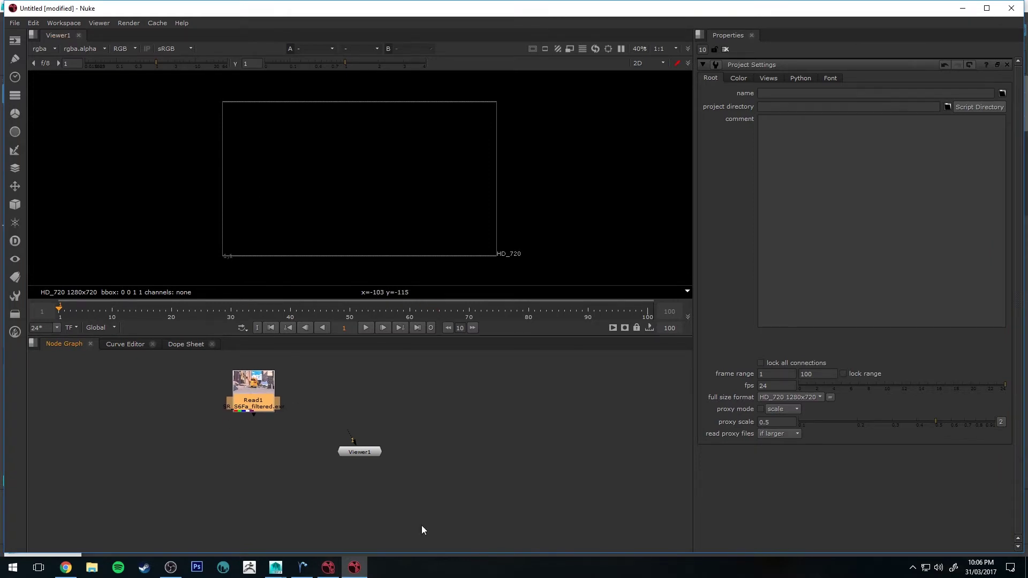
{"action": "key", "text": "Tab"}
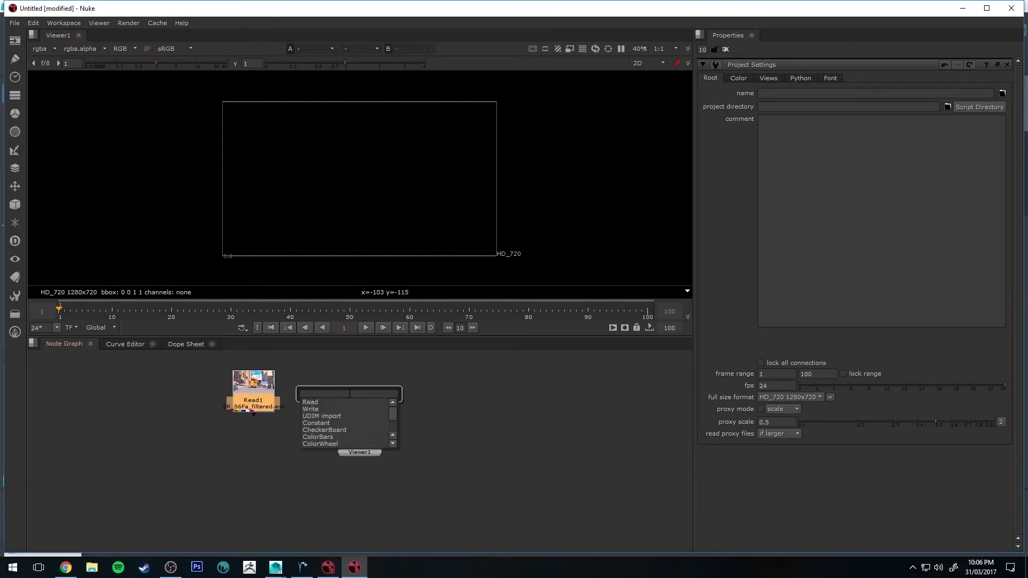
{"action": "type", "text": "z"}
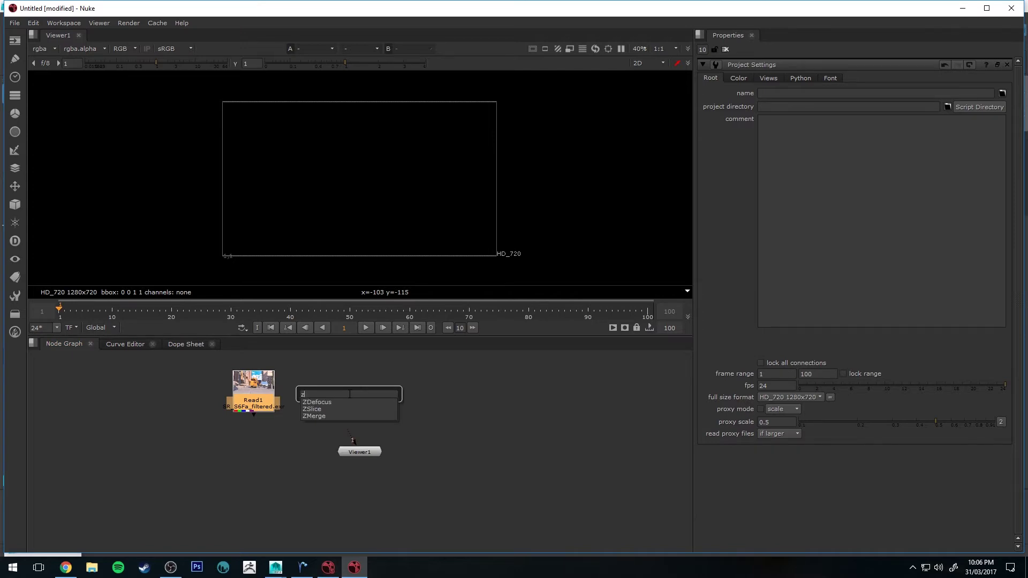
{"action": "type", "text": "de"}
{"action": "left_click", "coordinate": [328, 402]}
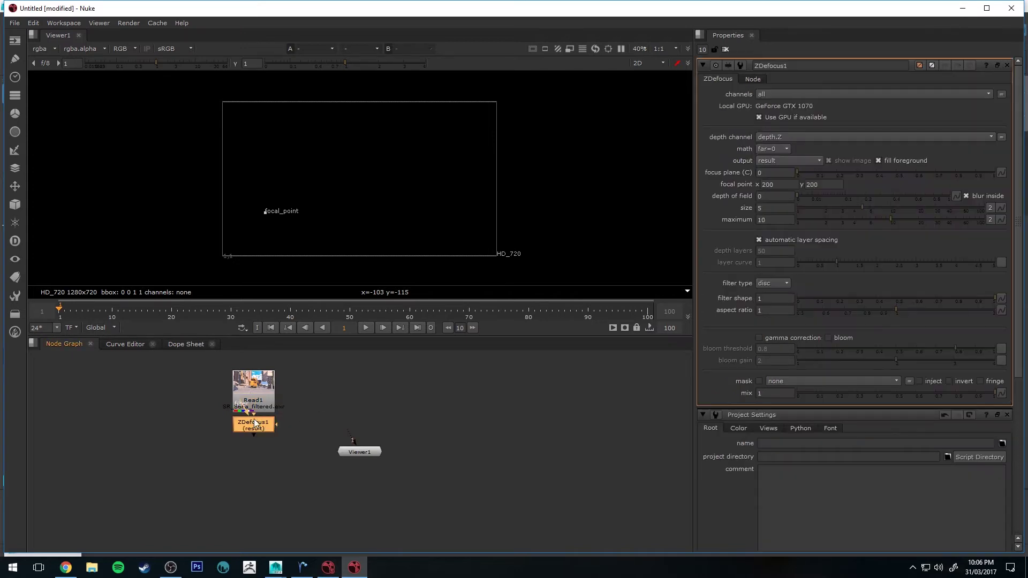
{"action": "left_click_drag", "start_coordinate": [295, 419], "coordinate": [352, 392]}
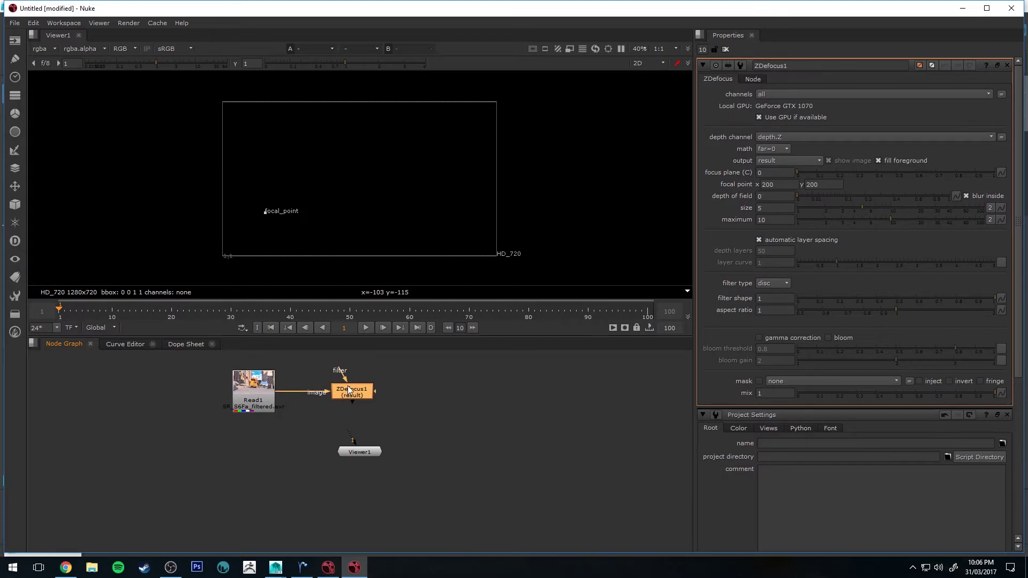
View the Read1 render in the viewer to inspect it, then select ZDefocus1
{"action": "left_click", "coordinate": [243, 386]}
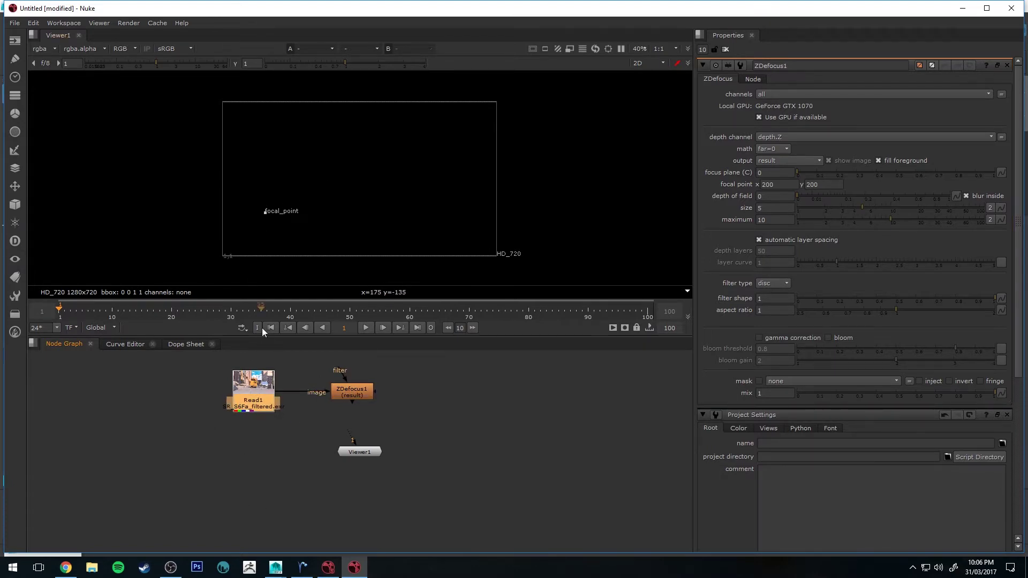
{"action": "key", "text": "1"}
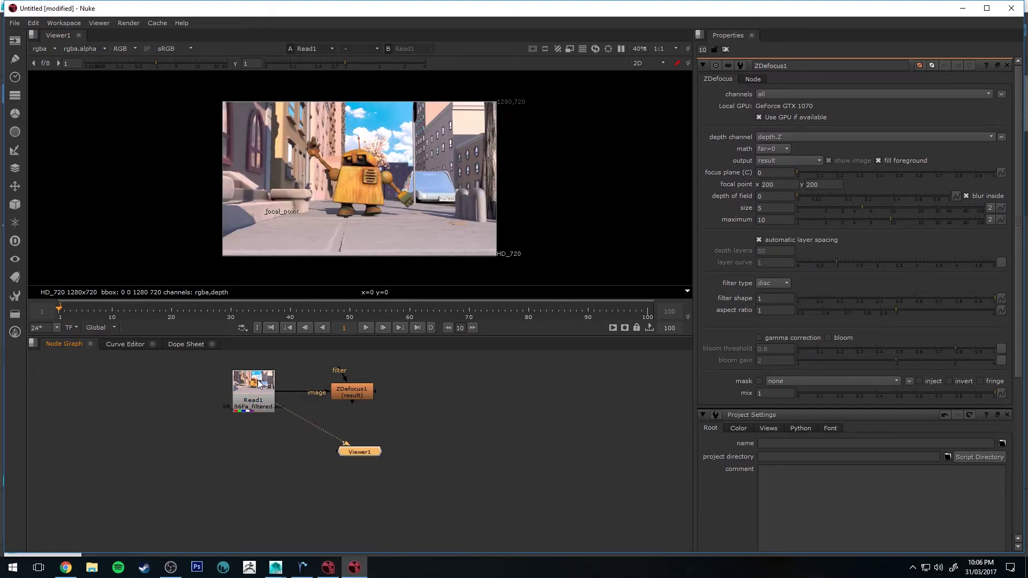
{"action": "scroll", "coordinate": [383, 166], "scroll_direction": "up", "scroll_amount": 5}
{"action": "scroll", "coordinate": [374, 165], "scroll_direction": "down", "scroll_amount": 1}
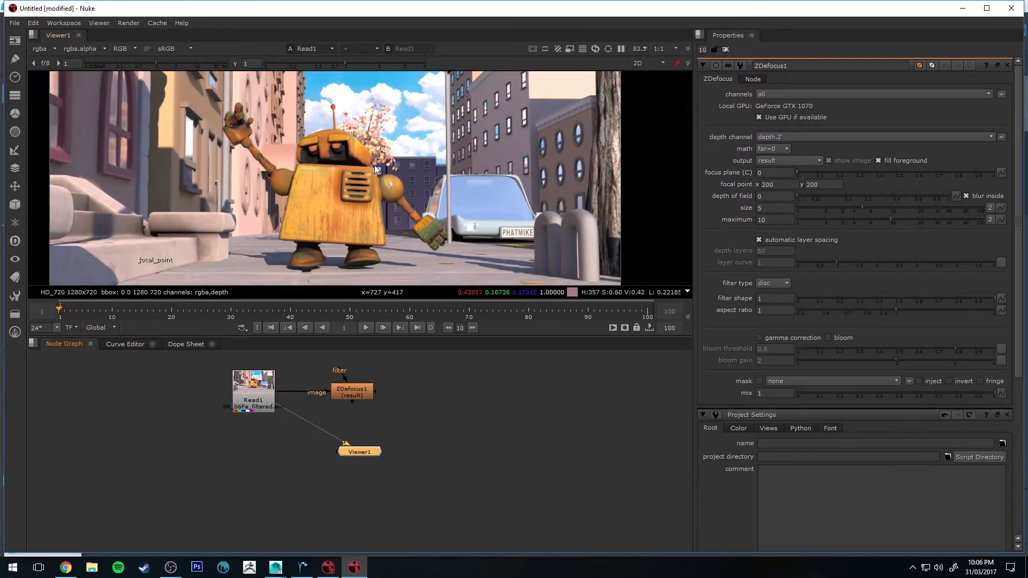
{"action": "scroll", "coordinate": [421, 184], "scroll_direction": "up", "scroll_amount": 2}
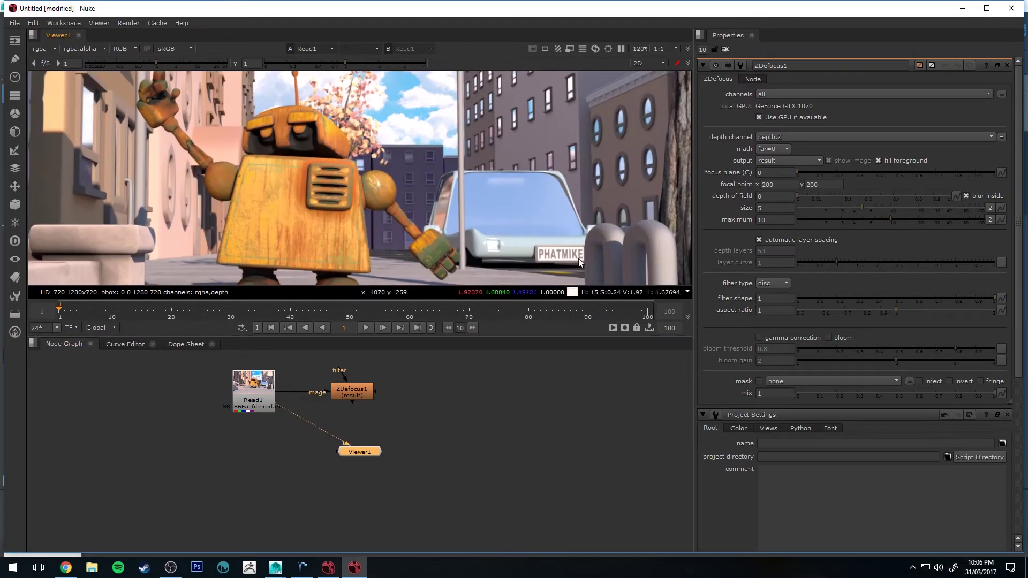
{"action": "middle_click_drag", "start_coordinate": [490, 211], "coordinate": [588, 165]}
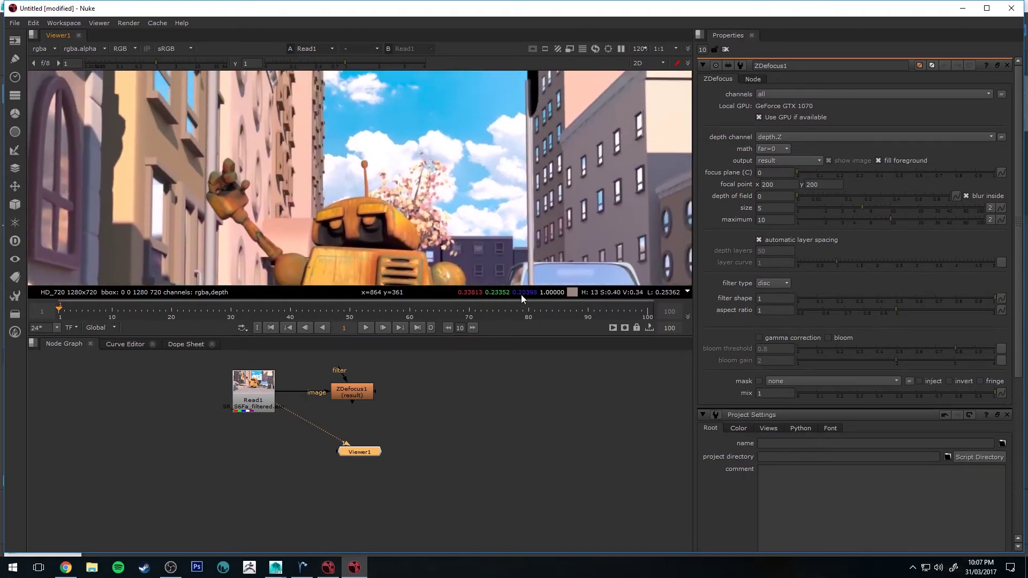
{"action": "scroll", "coordinate": [514, 198], "scroll_direction": "down", "scroll_amount": 3}
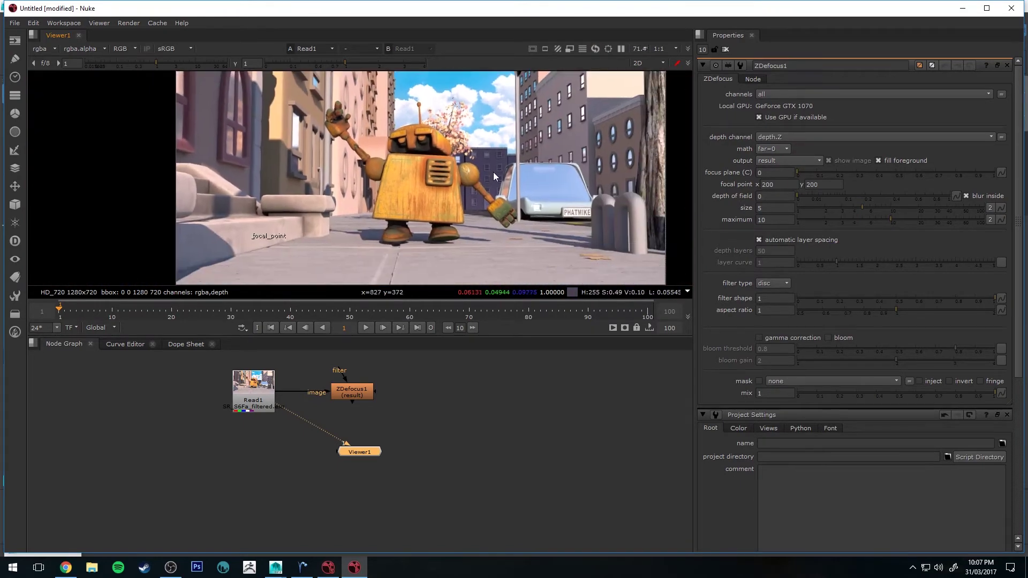
{"action": "scroll", "coordinate": [493, 175], "scroll_direction": "down", "scroll_amount": 1}
{"action": "left_click", "coordinate": [353, 395]}
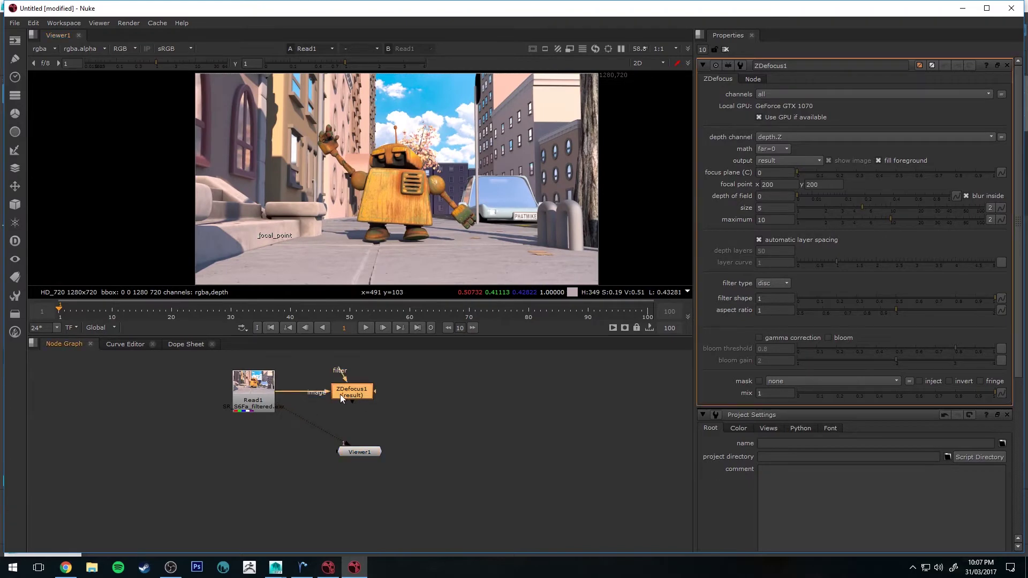
Drag the ZDefocus focal point onto the robot so focus plane becomes about 16.07
{"action": "key", "text": "1"}
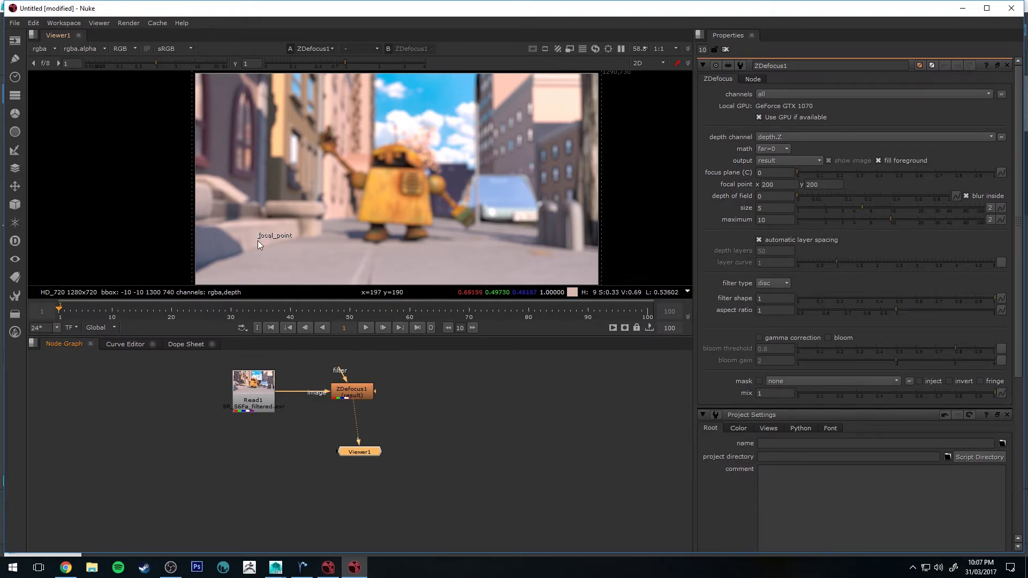
{"action": "scroll", "coordinate": [258, 239], "scroll_direction": "up", "scroll_amount": 2}
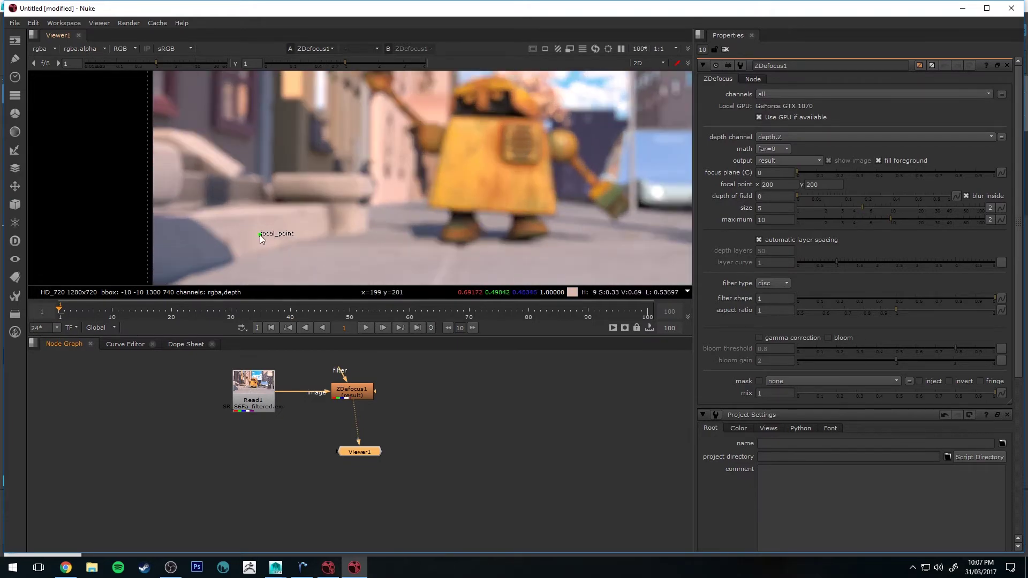
{"action": "mouse_move", "coordinate": [259, 234]}
{"action": "left_mouse_down"}
{"action": "mouse_move", "coordinate": [450, 123]}
{"action": "mouse_move", "coordinate": [489, 115]}
{"action": "left_mouse_up"}
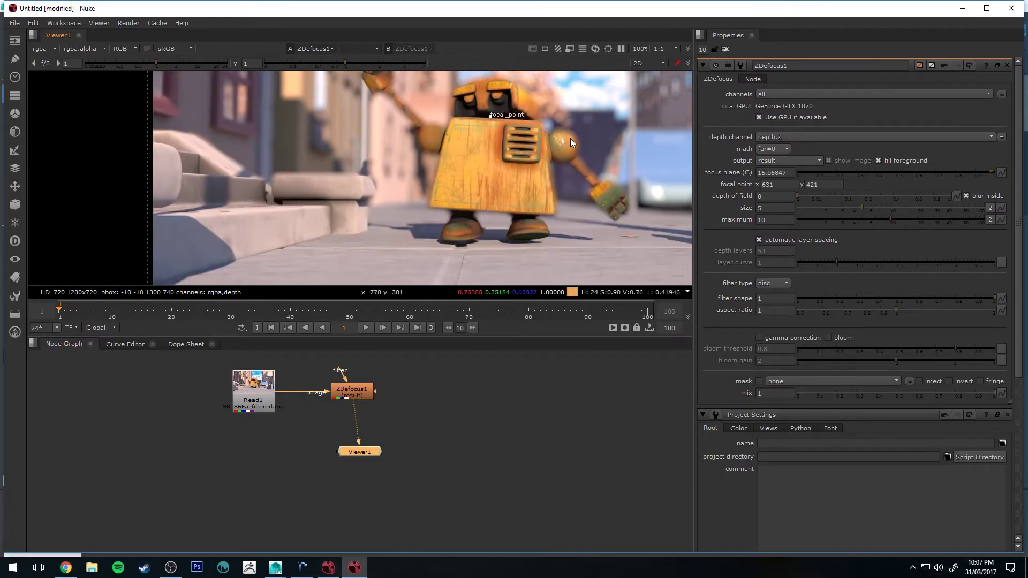
{"action": "middle_click_drag", "start_coordinate": [502, 86], "coordinate": [412, 153]}
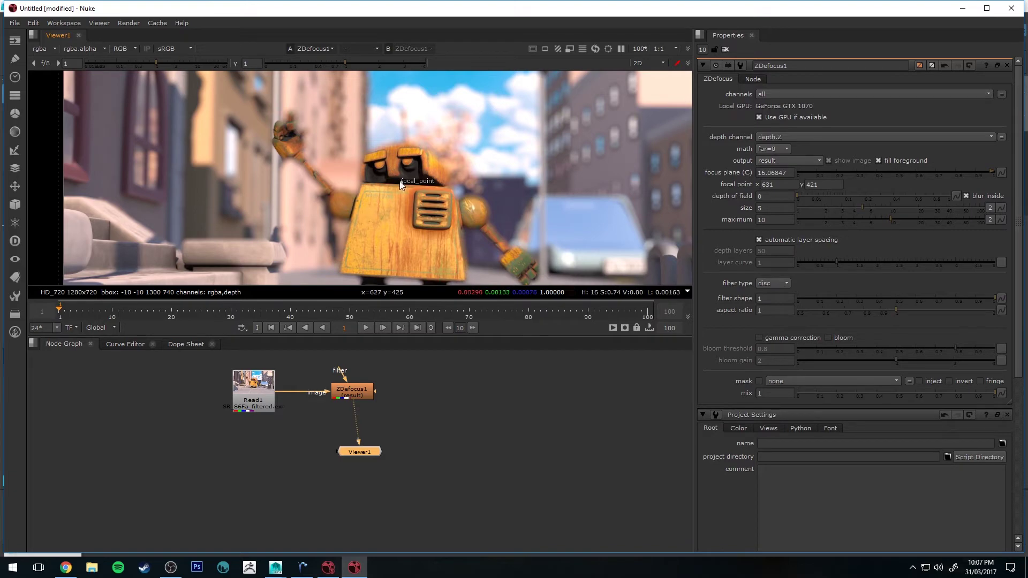
{"action": "left_click_drag", "start_coordinate": [357, 391], "coordinate": [365, 390]}
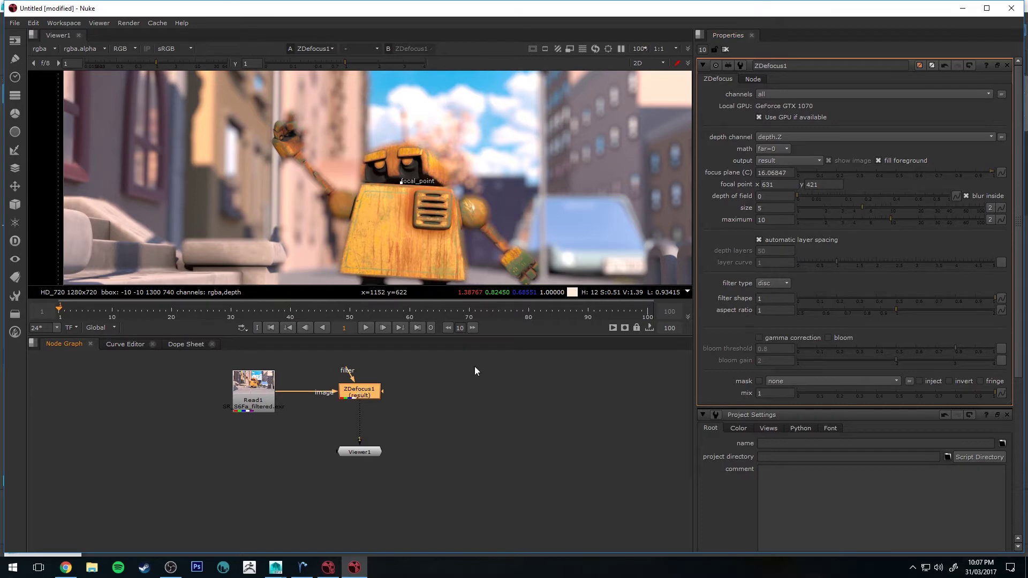
Keep depth.Z as ZDefocus's depth channel, reframe the viewer, and move Viewer1 lower
{"action": "left_click", "coordinate": [774, 136]}
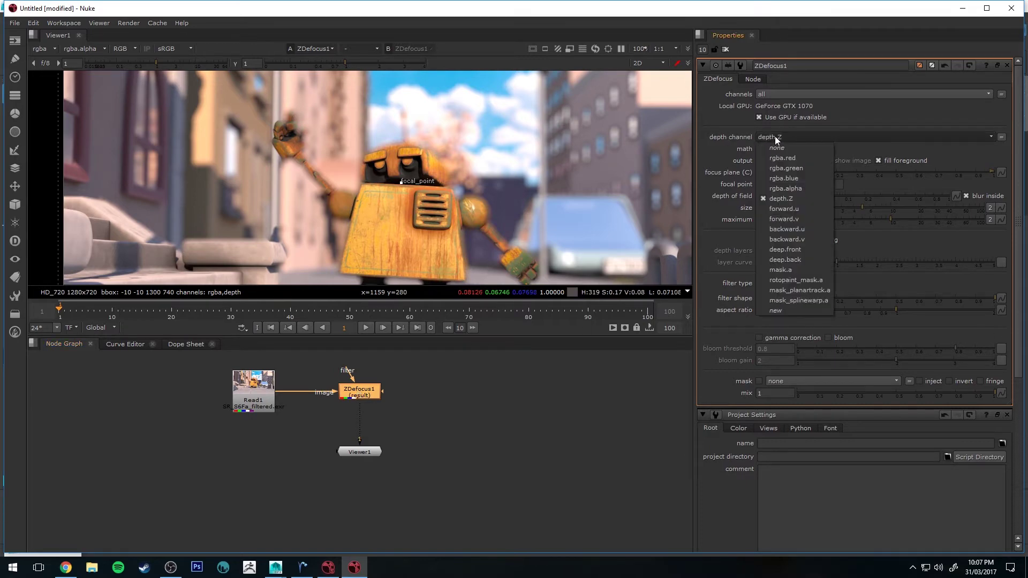
{"action": "left_click", "coordinate": [771, 201]}
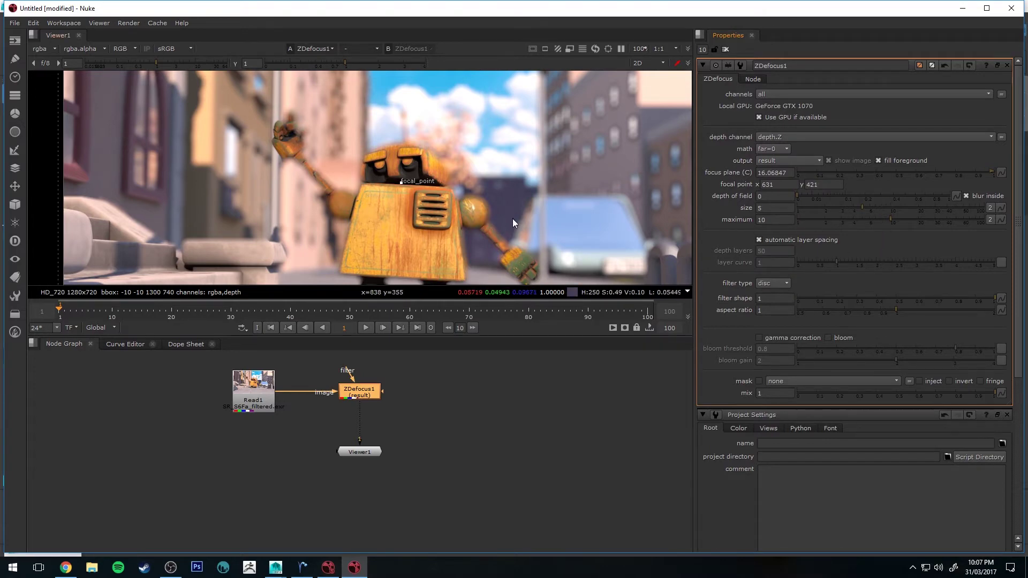
{"action": "scroll", "coordinate": [528, 201], "scroll_direction": "down", "scroll_amount": 3}
{"action": "scroll", "coordinate": [528, 201], "scroll_direction": "up", "scroll_amount": 1}
{"action": "mouse_move", "coordinate": [528, 200]}
{"action": "middle_mouse_down"}
{"action": "mouse_move", "coordinate": [544, 208]}
{"action": "mouse_move", "coordinate": [530, 185]}
{"action": "middle_mouse_up"}
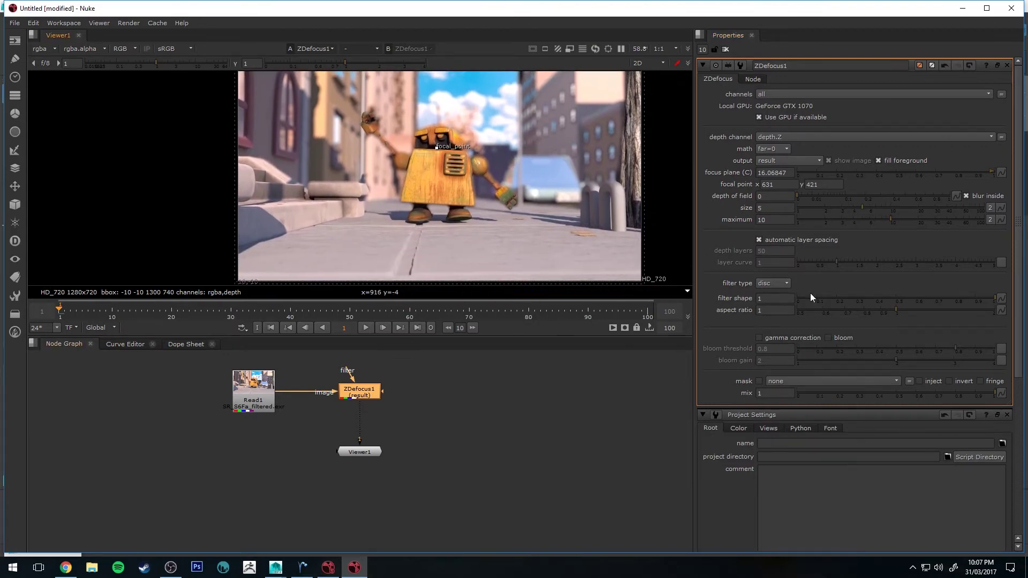
{"action": "left_click_drag", "start_coordinate": [355, 453], "coordinate": [357, 488]}
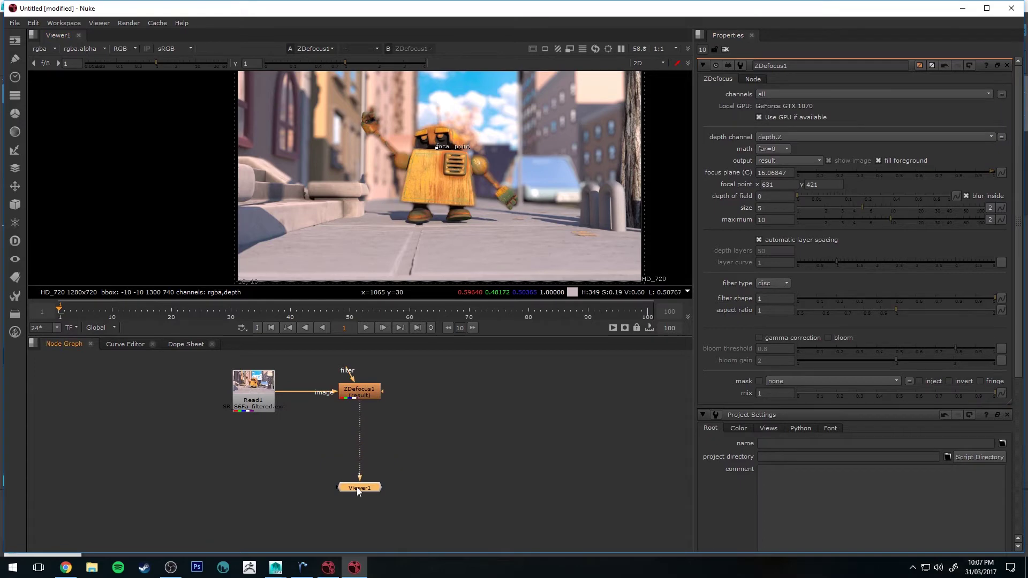
{"action": "left_click", "coordinate": [265, 394]}
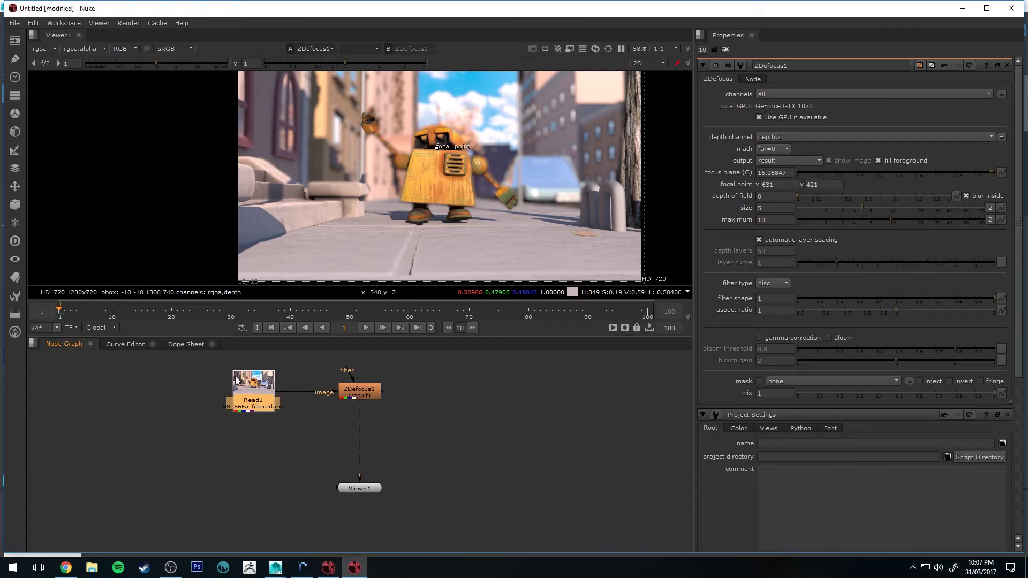
Add a Shuffle1 node under Read1 and switch its input layer from rgba to depth
{"action": "left_click", "coordinate": [254, 438]}
{"action": "key", "text": "Tab"}
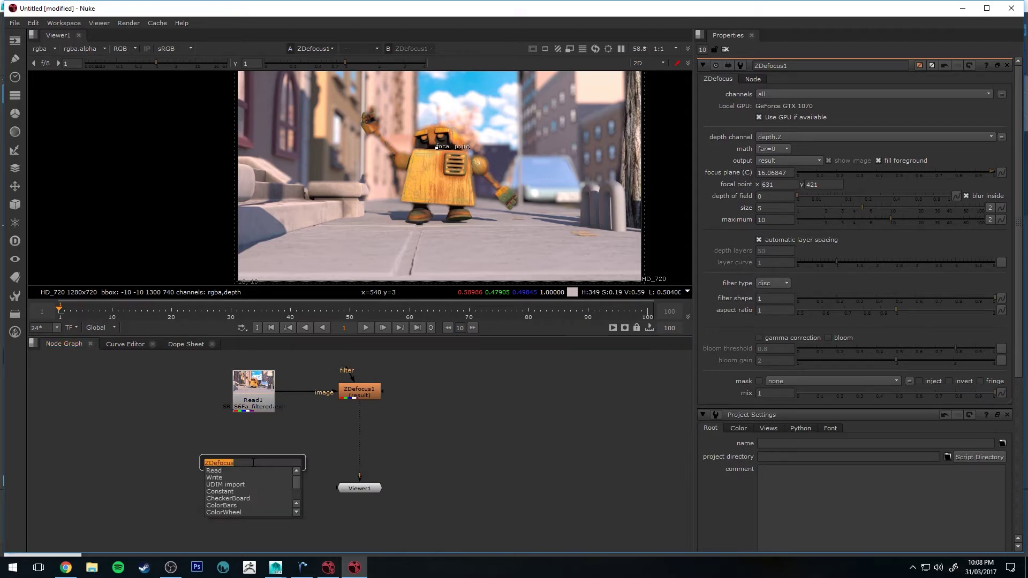
{"action": "type", "text": "shuffl"}
{"action": "left_click", "coordinate": [234, 471]}
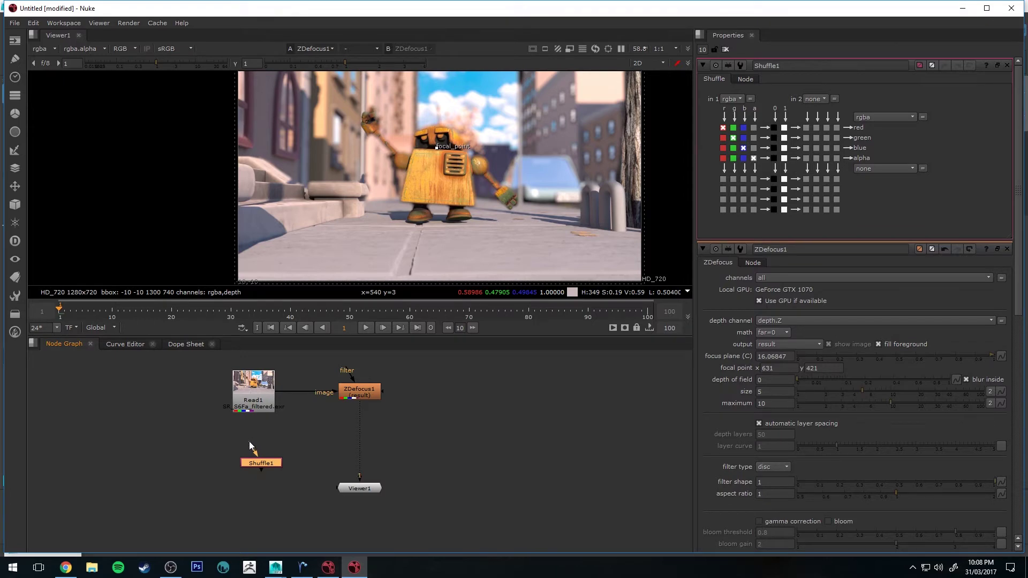
{"action": "left_click_drag", "start_coordinate": [249, 441], "coordinate": [262, 383]}
{"action": "left_click_drag", "start_coordinate": [264, 459], "coordinate": [257, 457]}
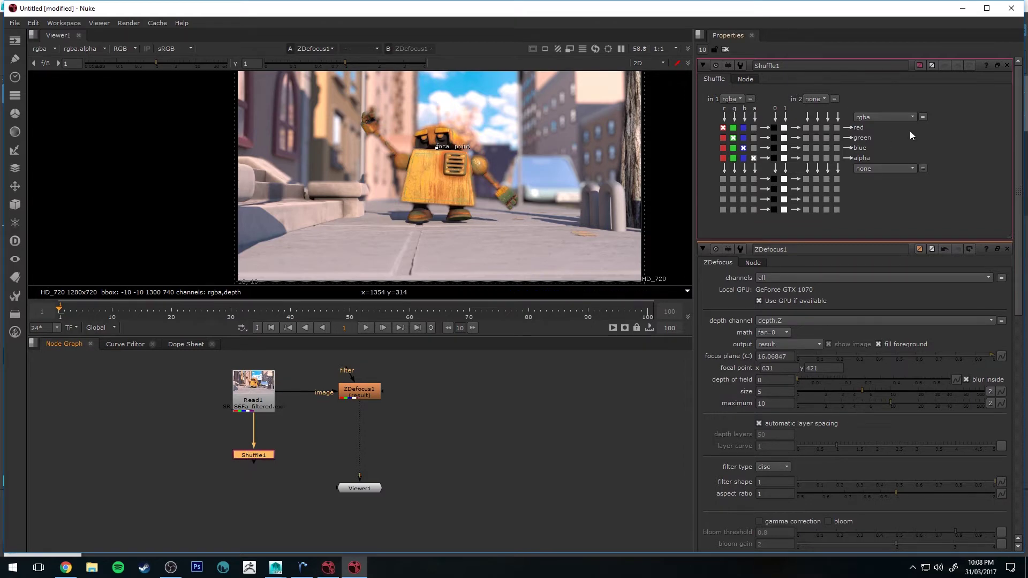
{"action": "left_click", "coordinate": [734, 100]}
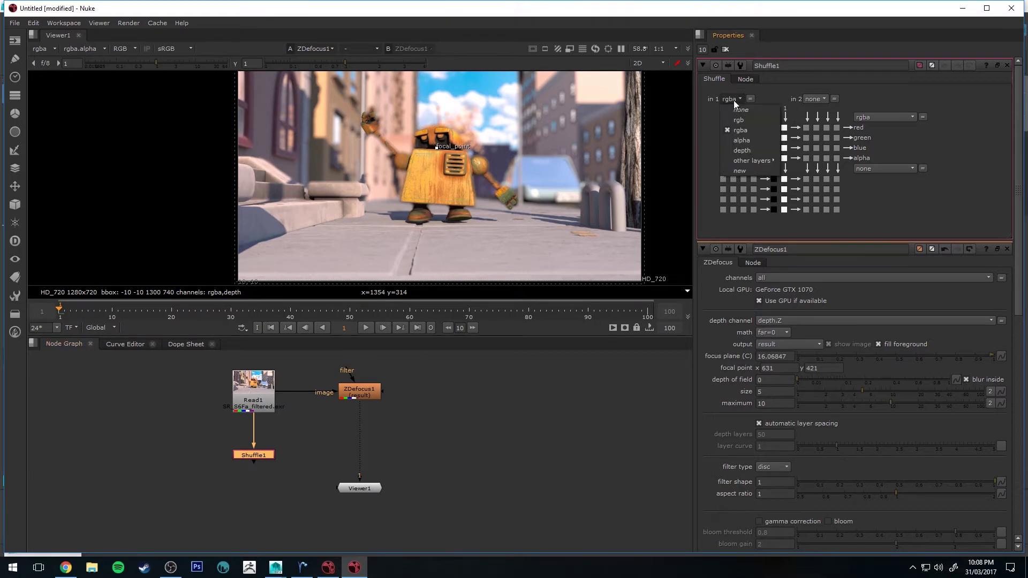
{"action": "left_click", "coordinate": [758, 150]}
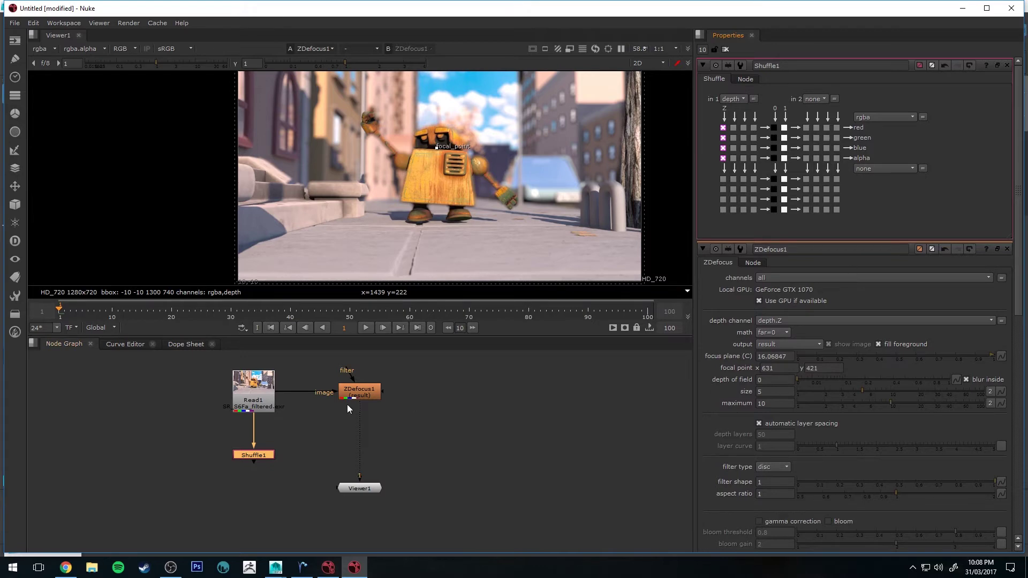
Add a Grade1 node and connect its input to Shuffle1
{"action": "left_click", "coordinate": [289, 465]}
{"action": "key", "text": "Tab"}
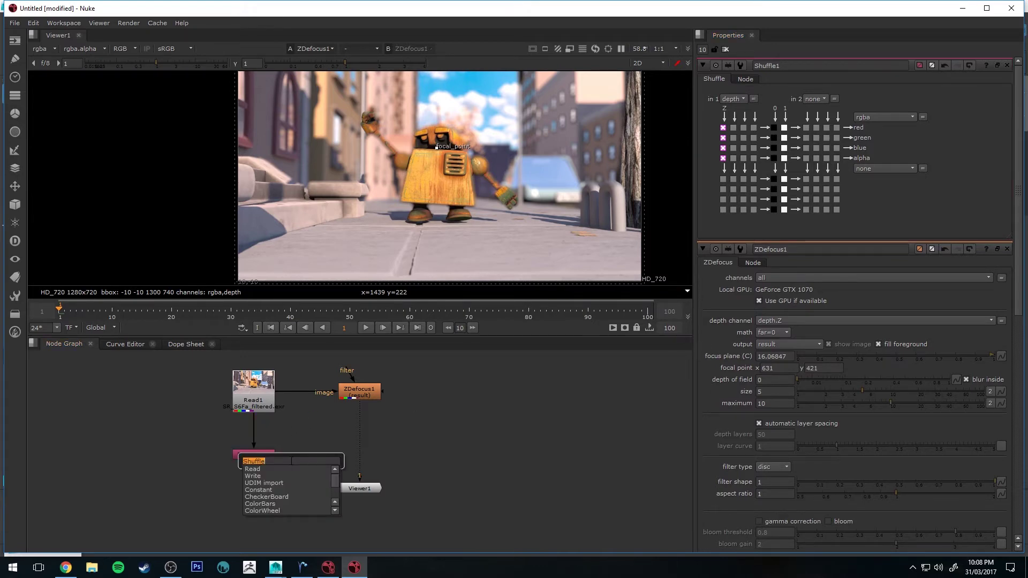
{"action": "type", "text": "grade"}
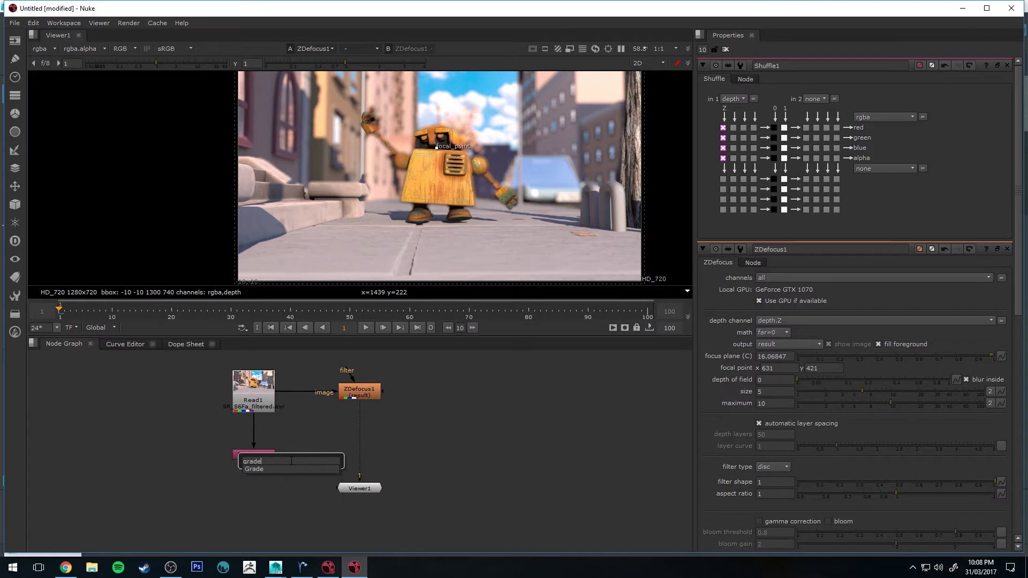
{"action": "key", "text": "Return"}
{"action": "mouse_move", "coordinate": [266, 470]}
{"action": "left_mouse_down"}
{"action": "mouse_move", "coordinate": [312, 457]}
{"action": "mouse_move", "coordinate": [260, 455]}
{"action": "left_mouse_up"}
{"action": "left_click_drag", "start_coordinate": [326, 459], "coordinate": [321, 456]}
Shift ZDefocus1 and Viewer1 further right in the node graph and select Grade1
{"action": "left_click_drag", "start_coordinate": [422, 367], "coordinate": [350, 515]}
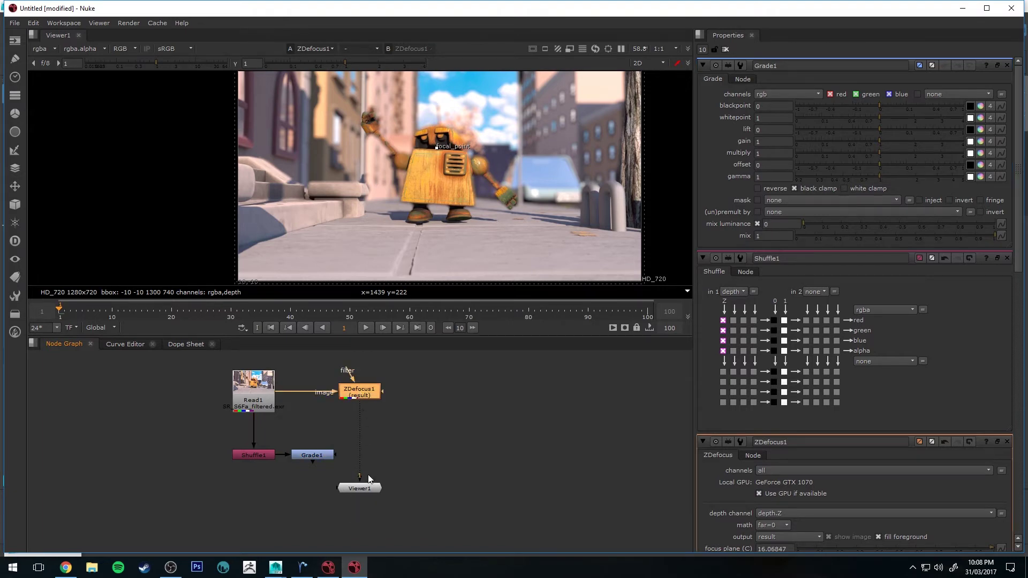
{"action": "key", "text": "l"}
{"action": "left_click", "coordinate": [300, 456]}
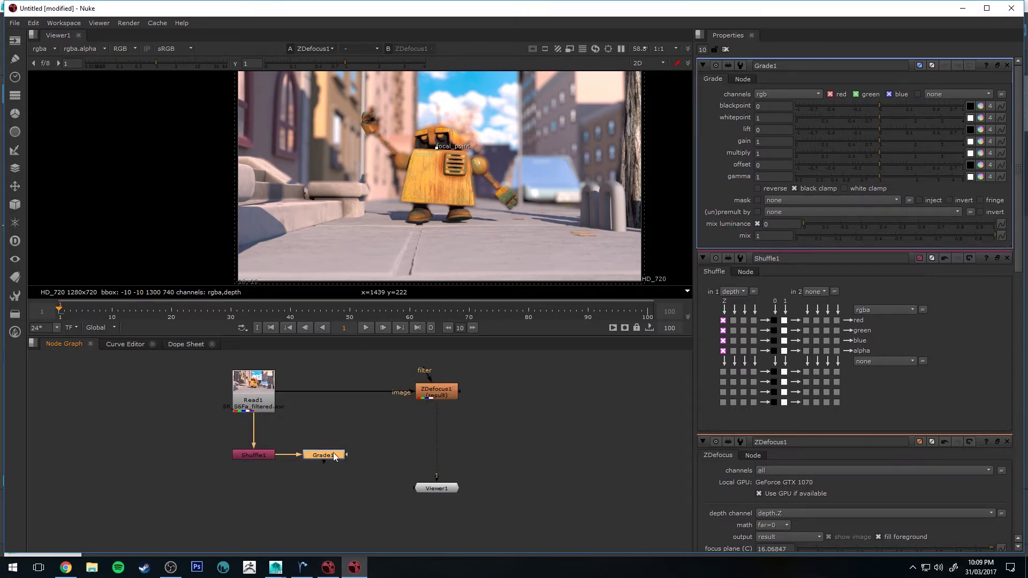
{"action": "left_click", "coordinate": [274, 454]}
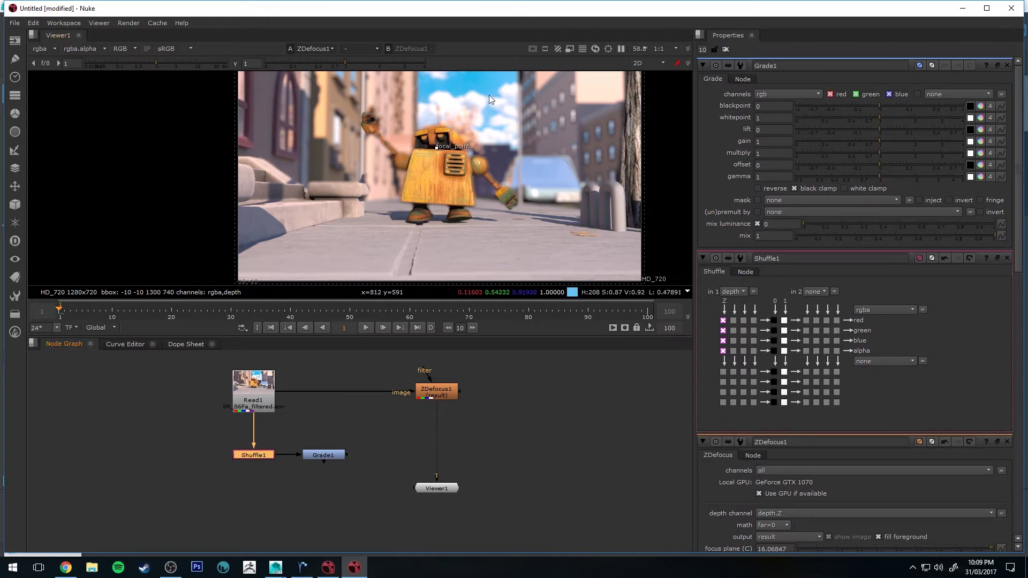
{"action": "left_click", "coordinate": [320, 455]}
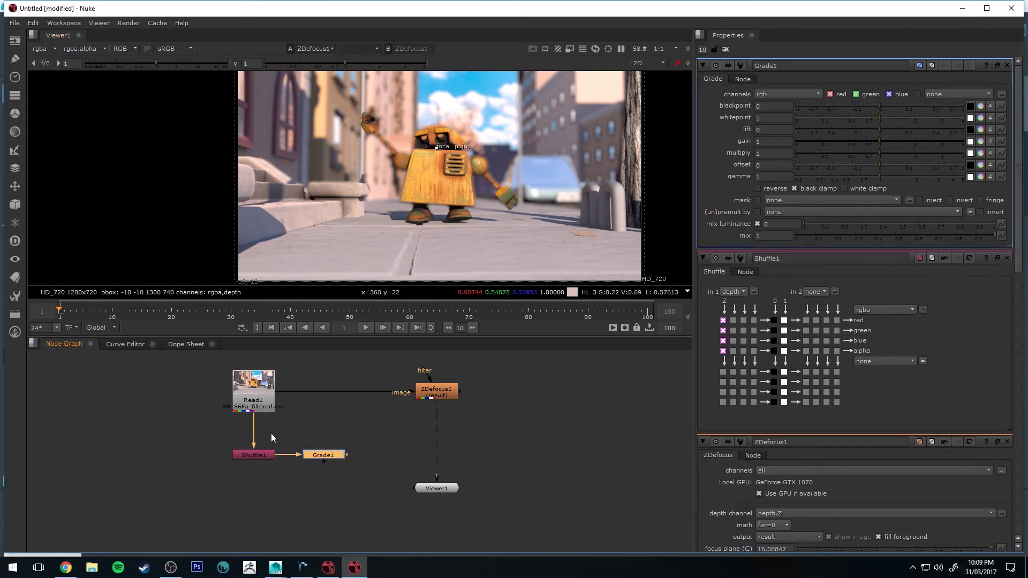
{"action": "left_click", "coordinate": [256, 454]}
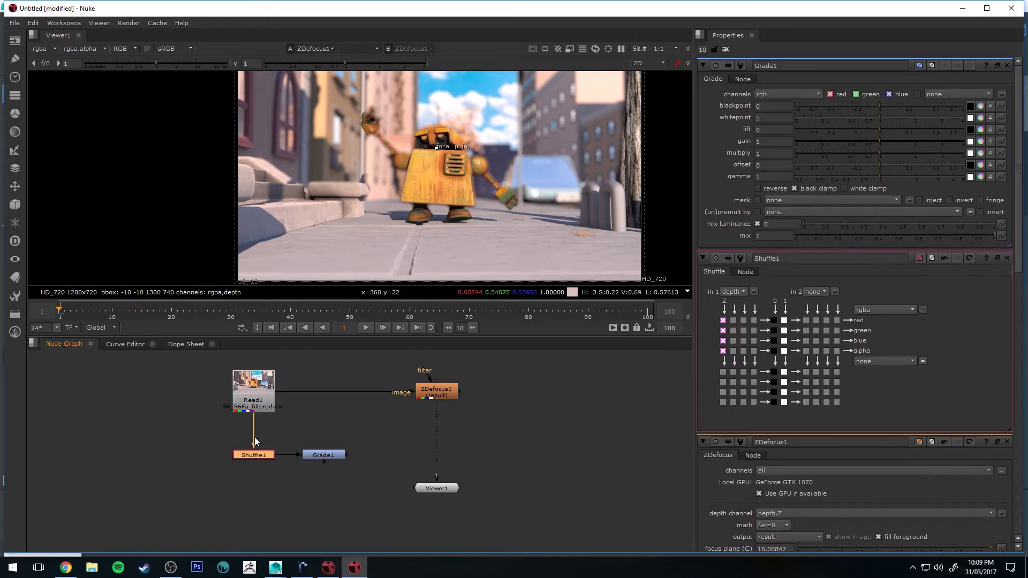
{"action": "left_click", "coordinate": [47, 49]}
{"action": "left_click", "coordinate": [57, 101]}
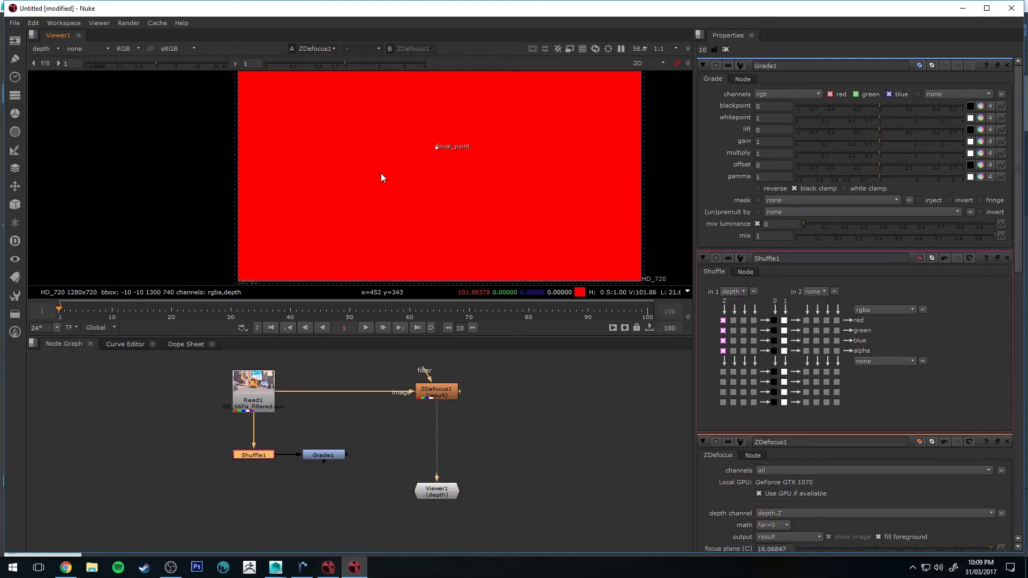
{"action": "left_click", "coordinate": [49, 51]}
{"action": "left_click", "coordinate": [49, 49]}
{"action": "left_click", "coordinate": [49, 46]}
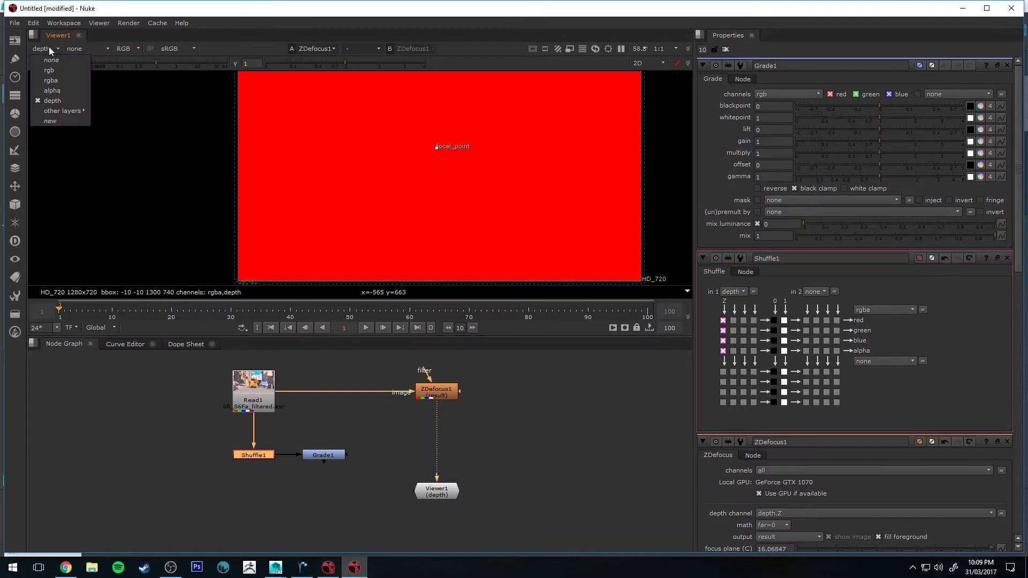
{"action": "left_click", "coordinate": [65, 81]}
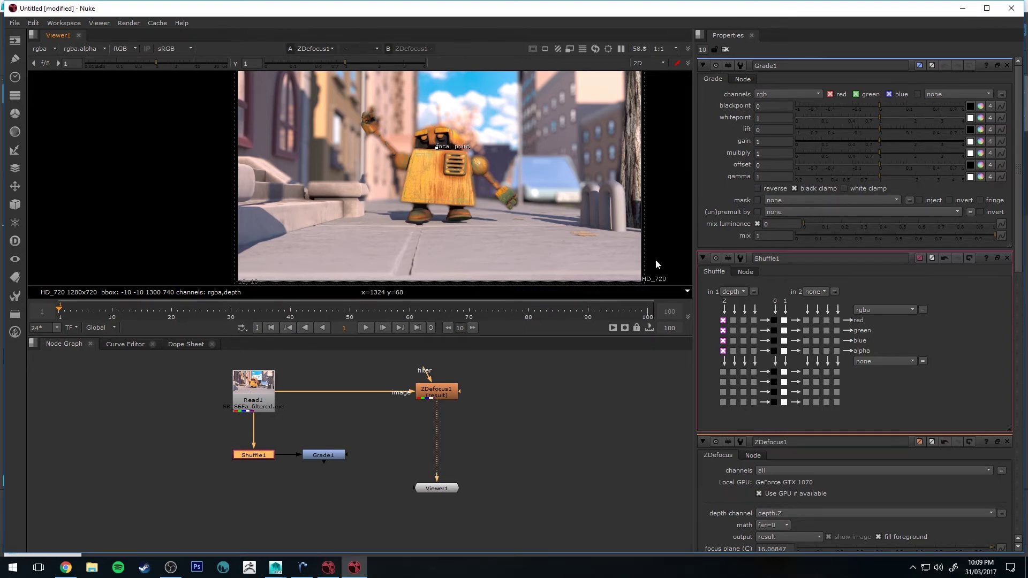
Set Grade1's whitepoint to 50 and view the Grade output
{"action": "left_click", "coordinate": [324, 455]}
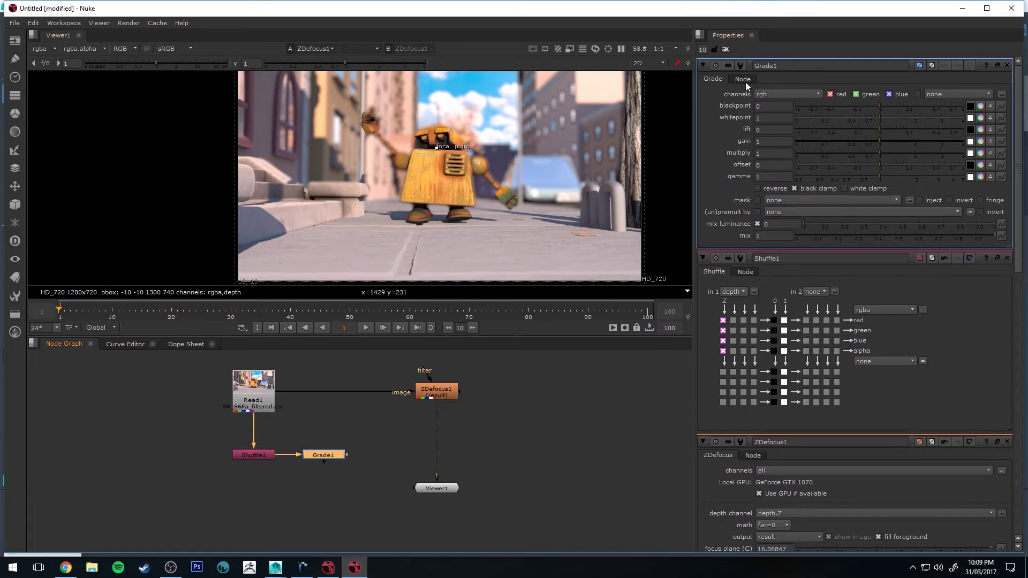
{"action": "double_click", "coordinate": [767, 120]}
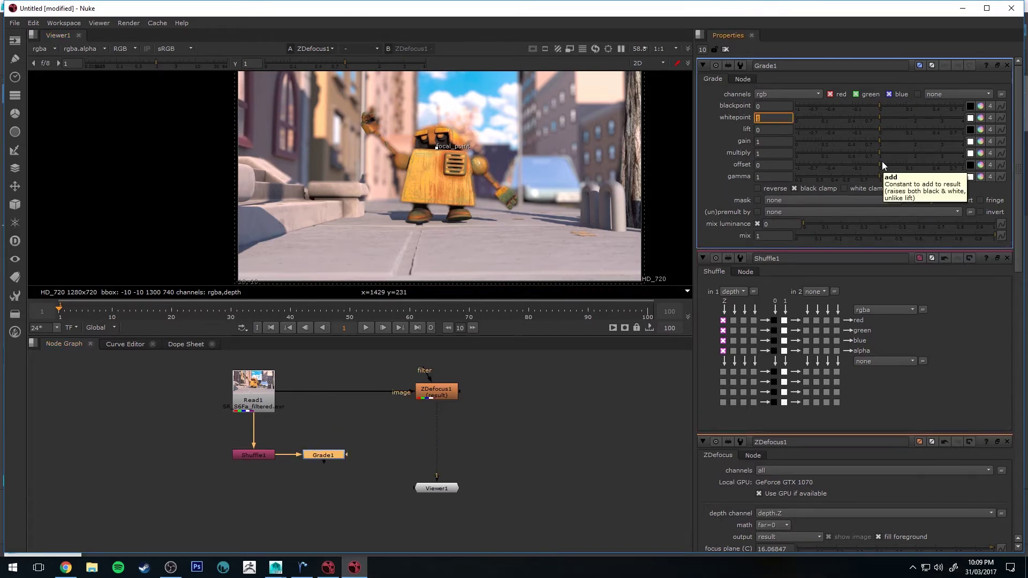
{"action": "type", "text": "50"}
{"action": "key", "text": "Return"}
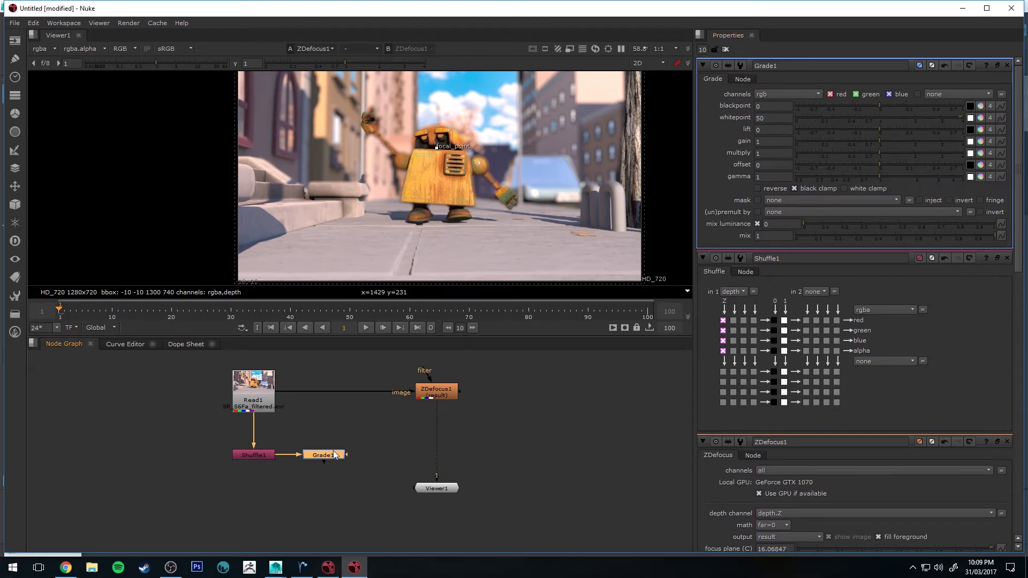
{"action": "key", "text": "1"}
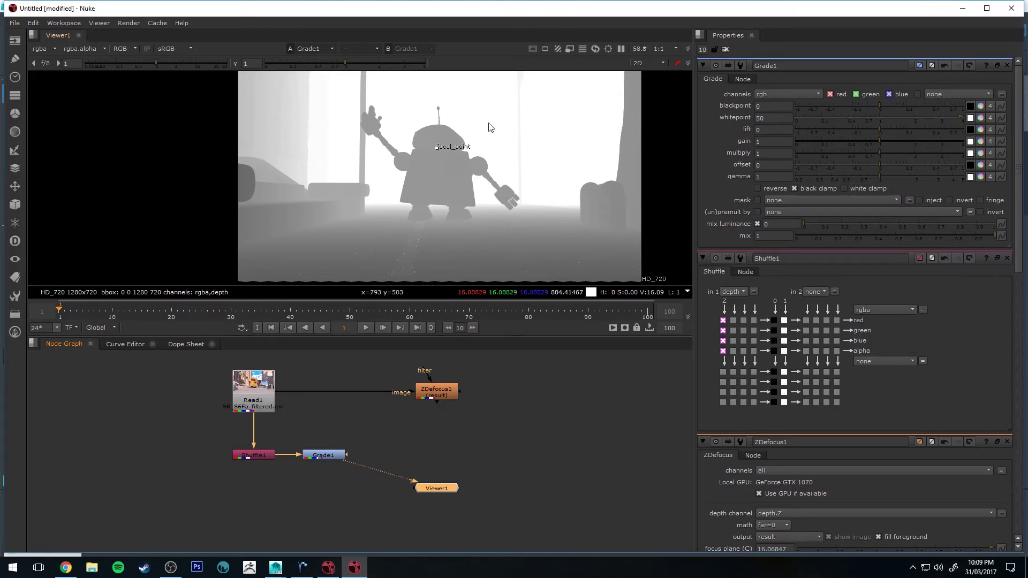
{"action": "middle_click_drag", "start_coordinate": [495, 126], "coordinate": [488, 143]}
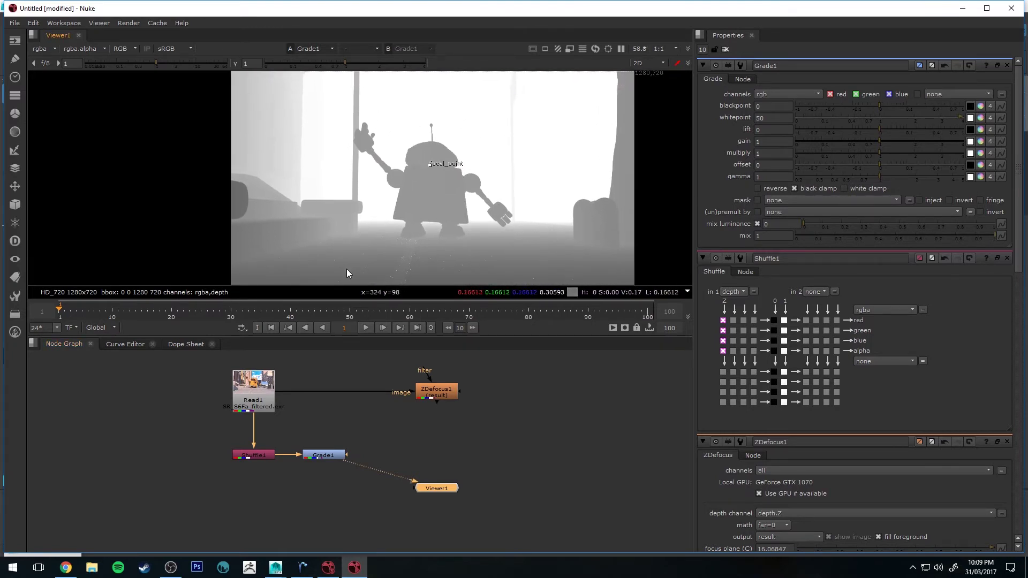
Try Grade1 whitepoint values 1, 50, 100, 250 and 350, settling on 100
{"action": "left_click", "coordinate": [763, 119]}
{"action": "type", "text": "1"}
{"action": "key", "text": "Return"}
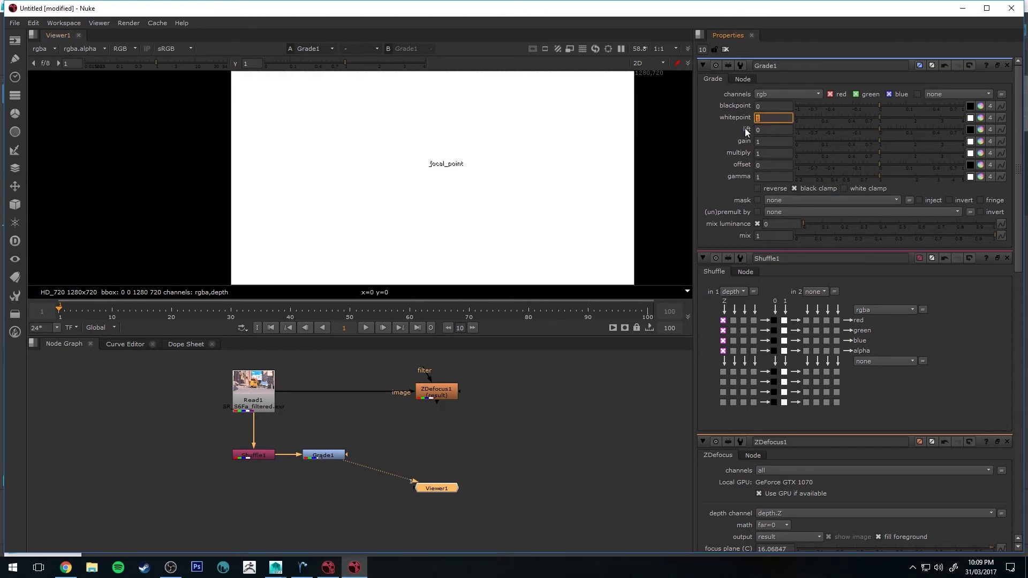
{"action": "type", "text": "50"}
{"action": "key", "text": "Return"}
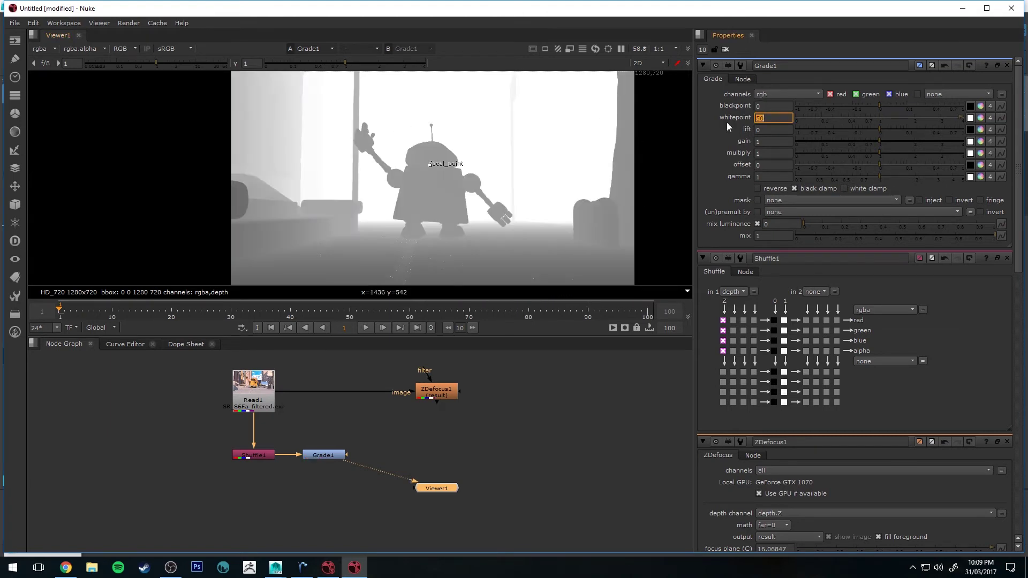
{"action": "type", "text": "100"}
{"action": "key", "text": "Return"}
{"action": "type", "text": "250"}
{"action": "key", "text": "Return"}
{"action": "type", "text": "3"}
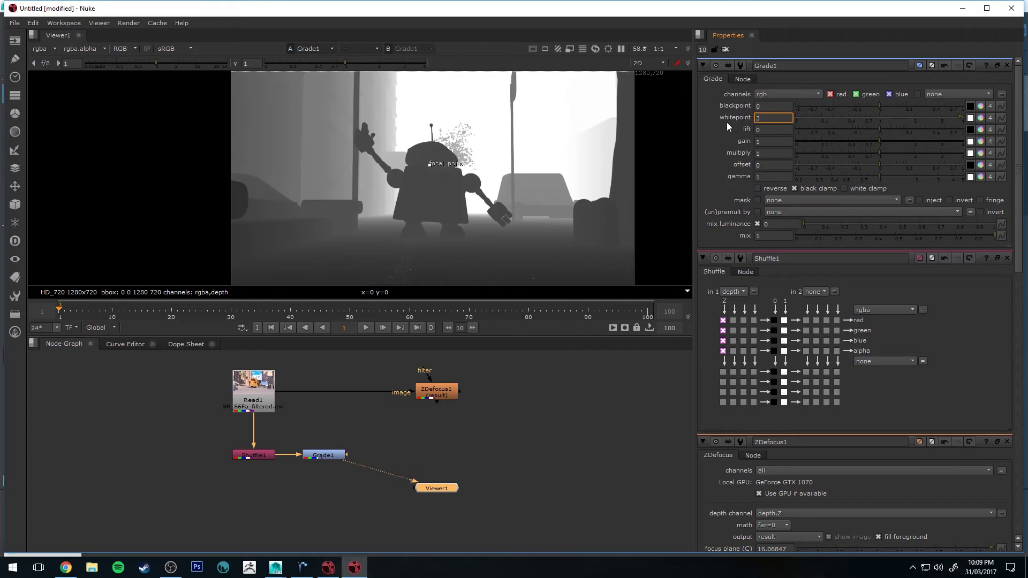
{"action": "type", "text": "350"}
{"action": "key", "text": "Return"}
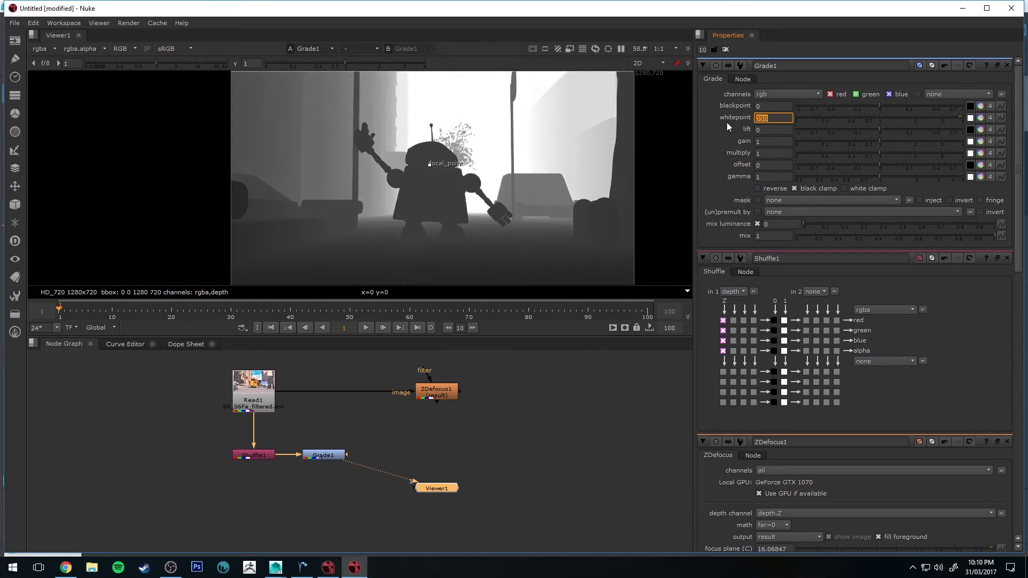
{"action": "type", "text": "100"}
{"action": "key", "text": "Return"}
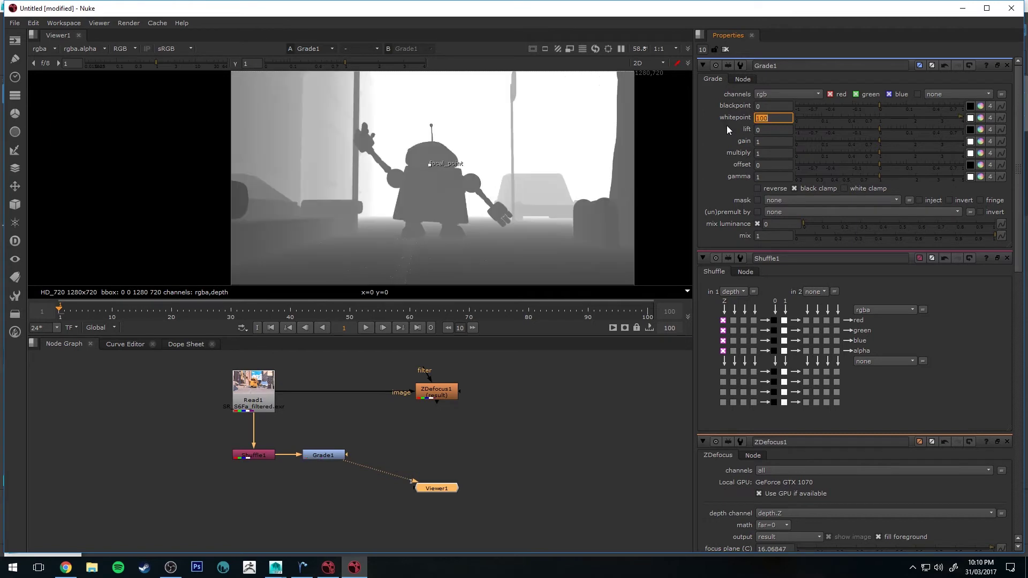
View the ZDefocus1 result again and move Viewer1 further down
{"action": "left_click", "coordinate": [537, 460]}
{"action": "key", "text": "1"}
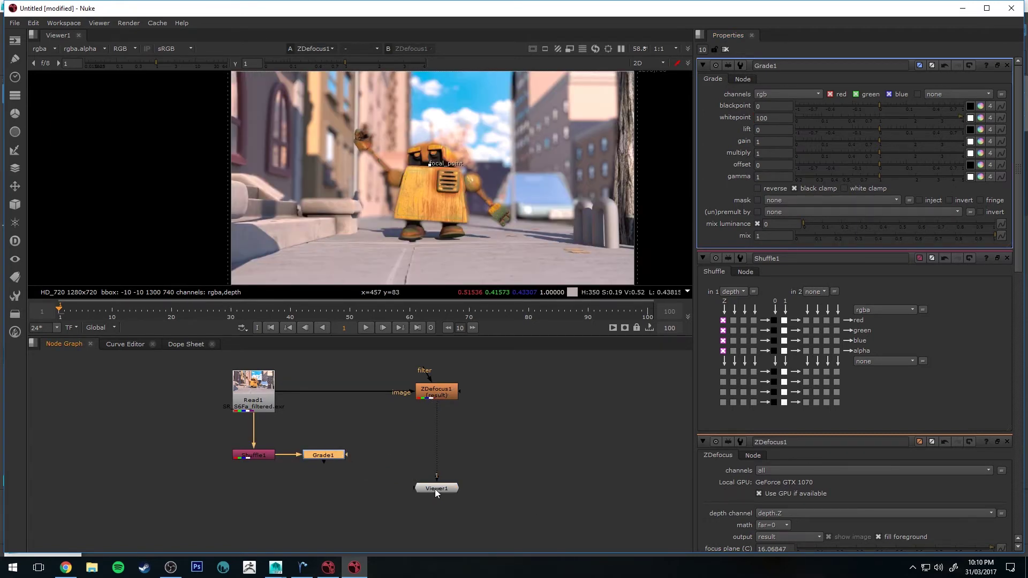
{"action": "left_click_drag", "start_coordinate": [435, 489], "coordinate": [435, 512]}
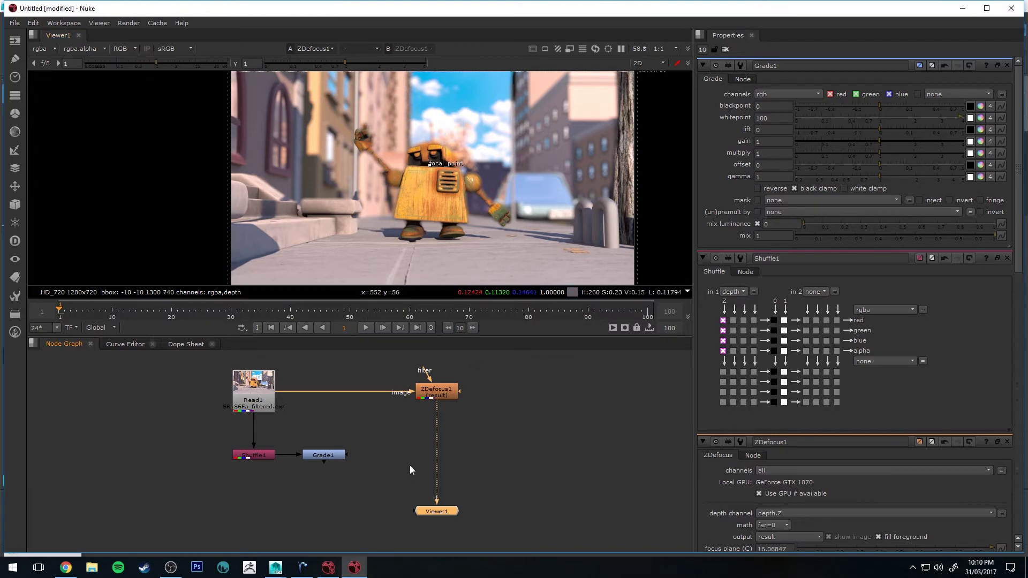
Insert a Merge node between ZDefocus1 and Viewer1 and connect its A input to Grade1
{"action": "left_click", "coordinate": [452, 449]}
{"action": "key", "text": "Tab"}
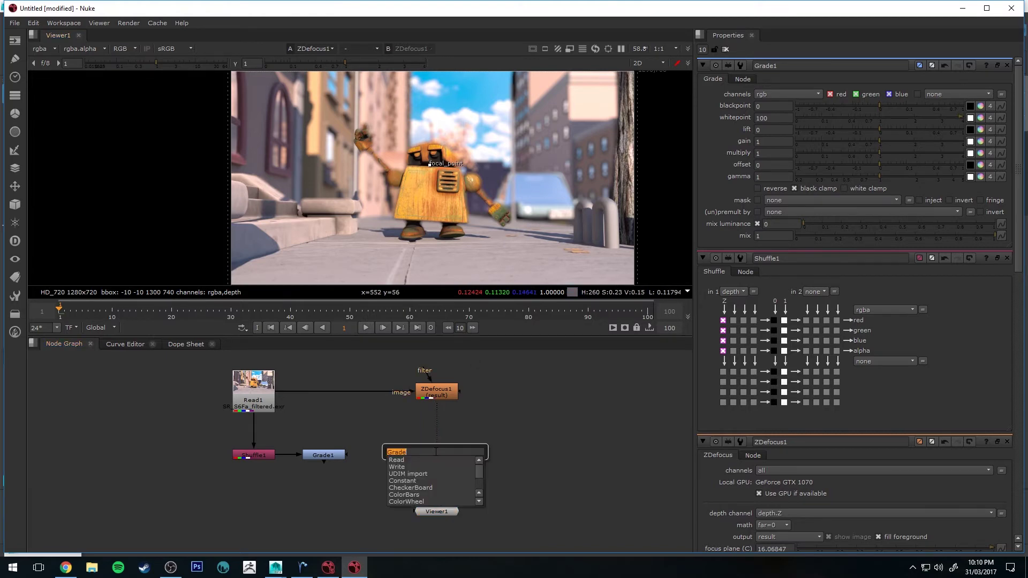
{"action": "type", "text": "meg"}
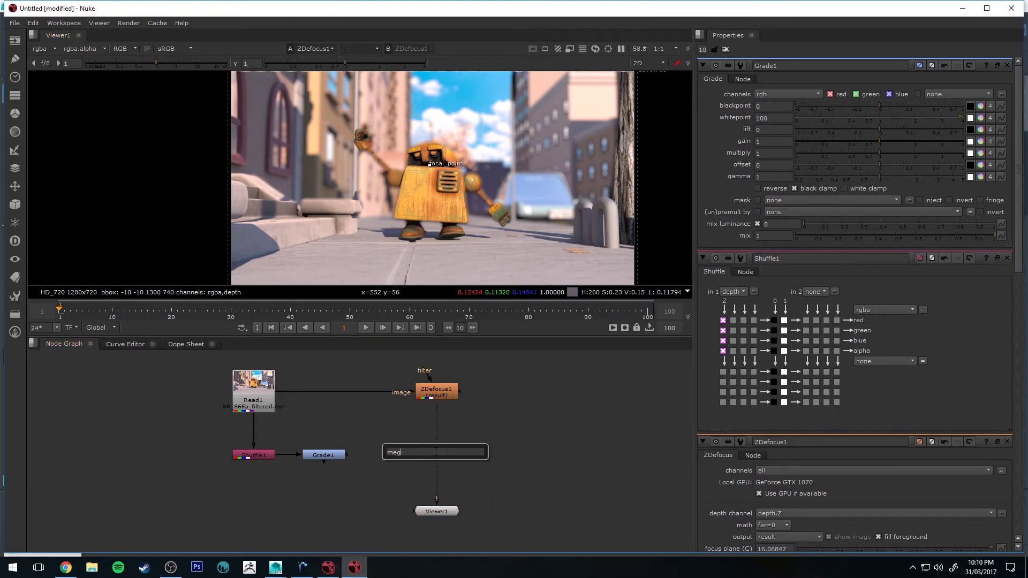
{"action": "key", "text": "BackSpace"}
{"action": "type", "text": "rge"}
{"action": "left_click", "coordinate": [412, 460]}
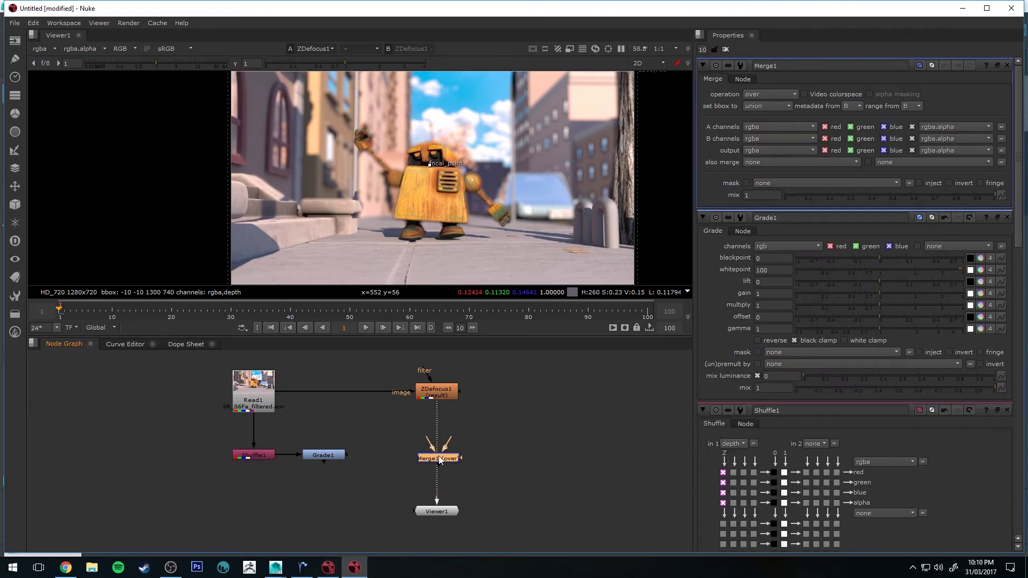
{"action": "left_click_drag", "start_coordinate": [429, 464], "coordinate": [439, 455]}
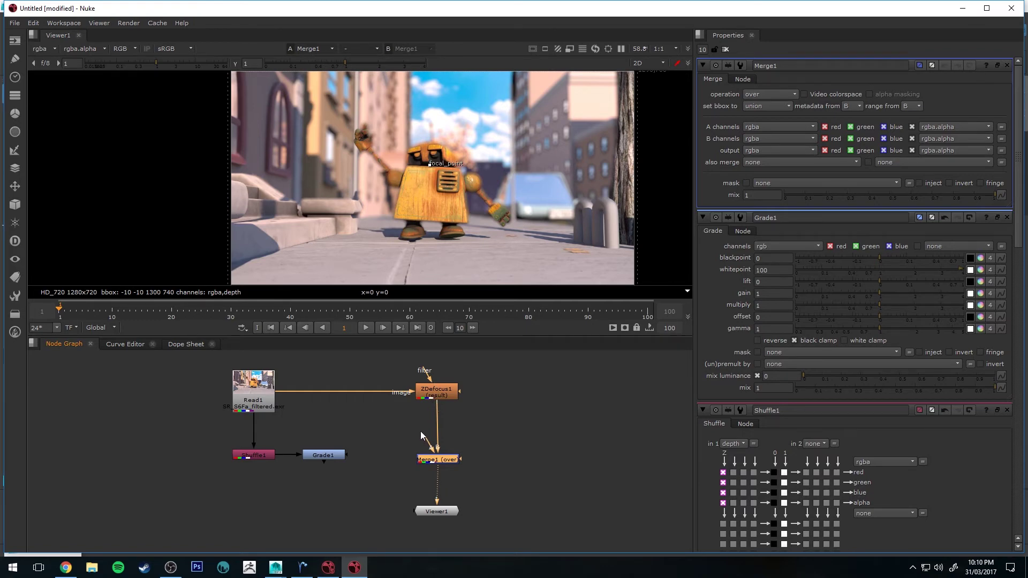
{"action": "left_click_drag", "start_coordinate": [427, 443], "coordinate": [336, 454]}
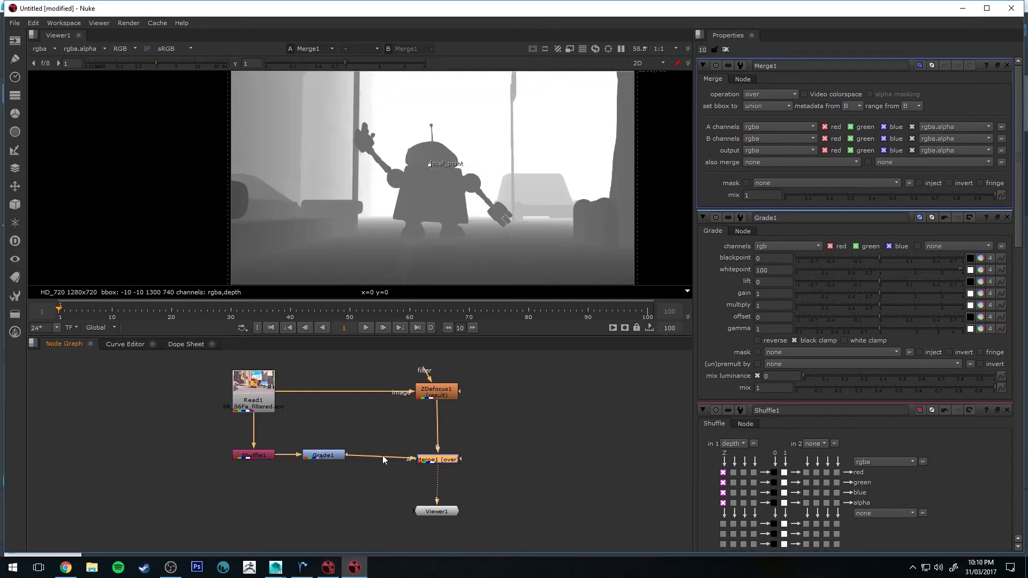
Turn on Grade1's postage stamp and align it level between Shuffle1 and Merge1
{"action": "left_click", "coordinate": [437, 513]}
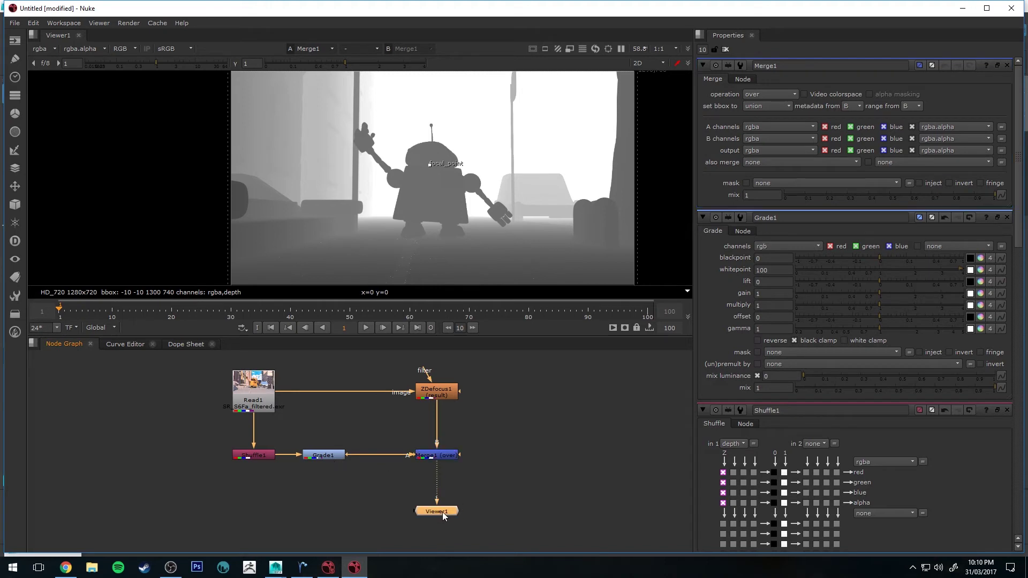
{"action": "left_click", "coordinate": [322, 456]}
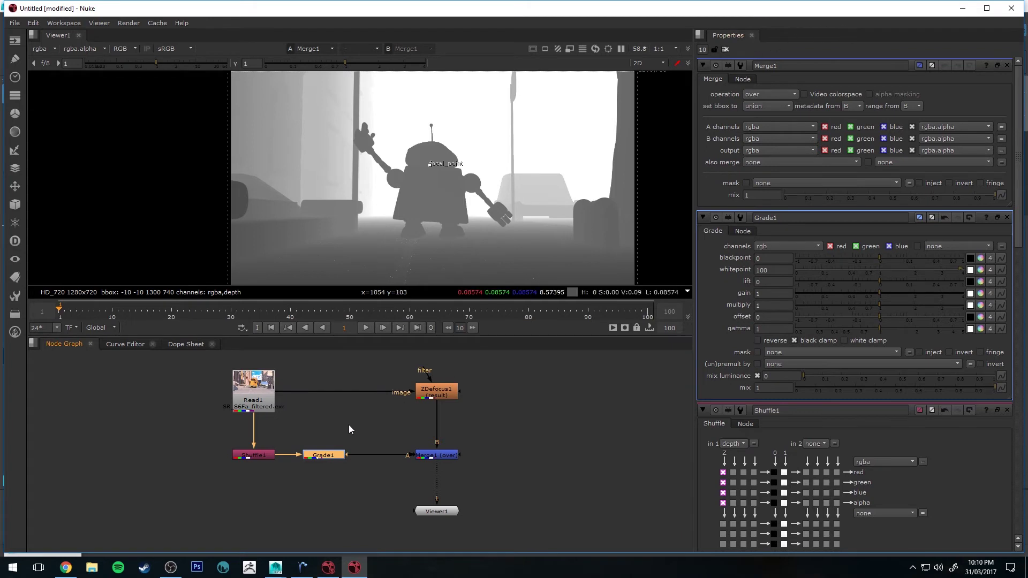
{"action": "left_click", "coordinate": [742, 233]}
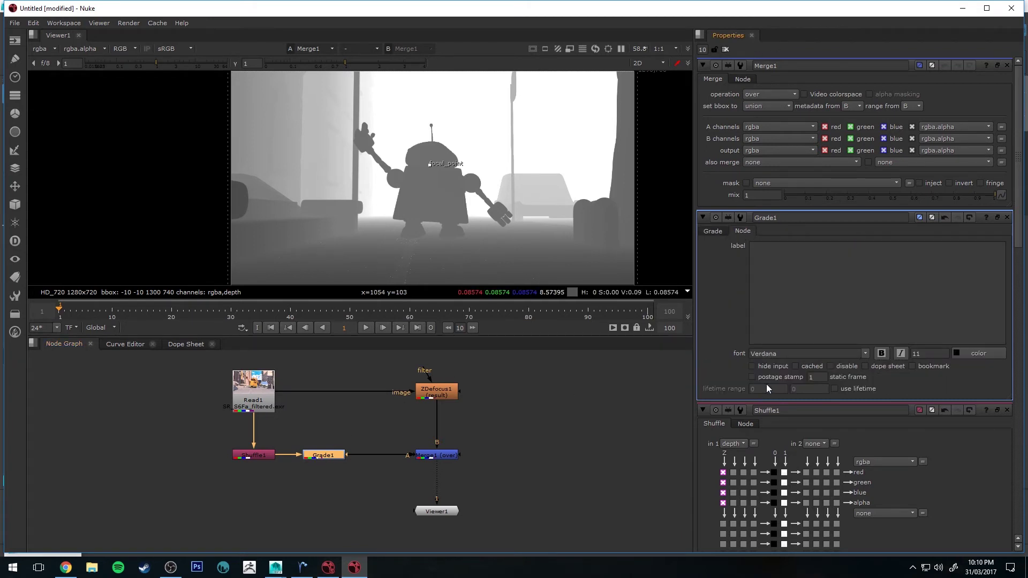
{"action": "left_click", "coordinate": [752, 377]}
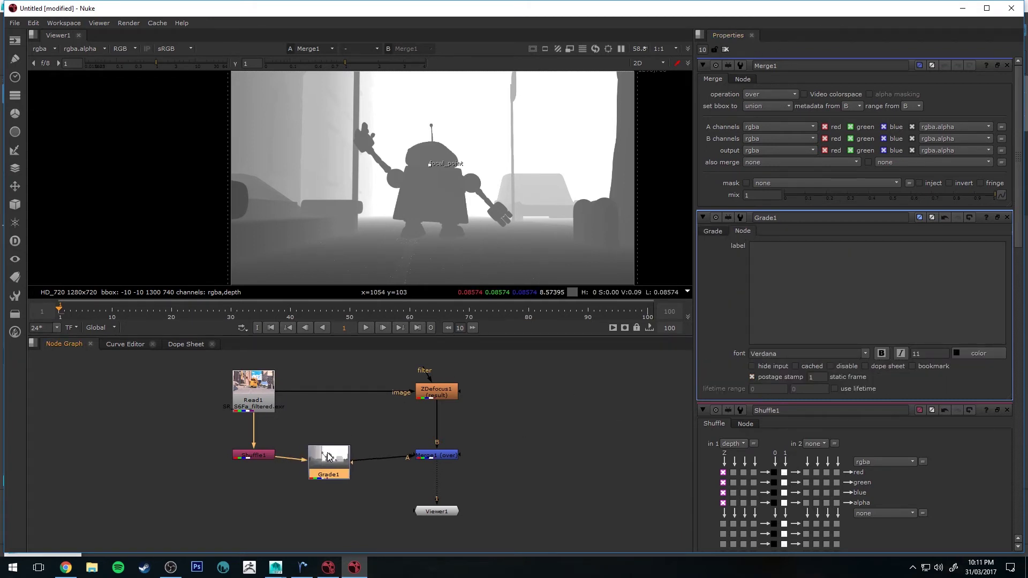
{"action": "left_click_drag", "start_coordinate": [329, 457], "coordinate": [332, 449]}
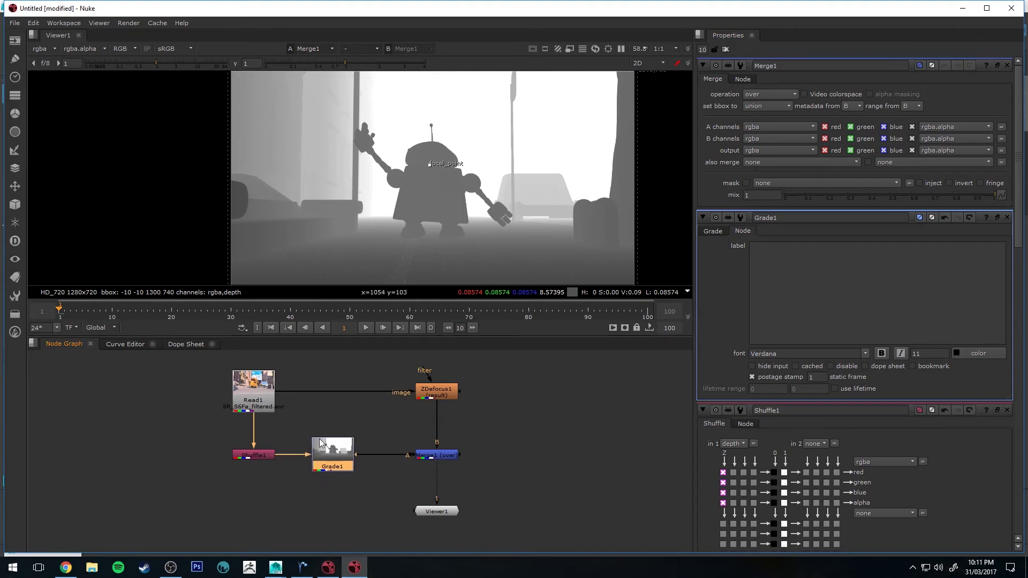
{"action": "left_click", "coordinate": [431, 457]}
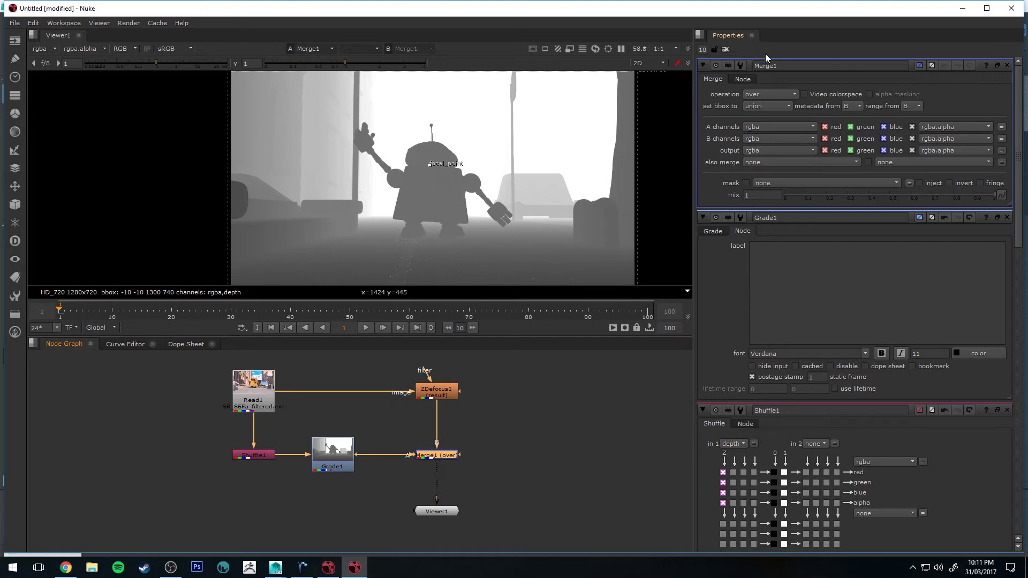
Change Merge1's operation from over to screen
{"action": "left_click", "coordinate": [786, 96]}
{"action": "left_click", "coordinate": [740, 91]}
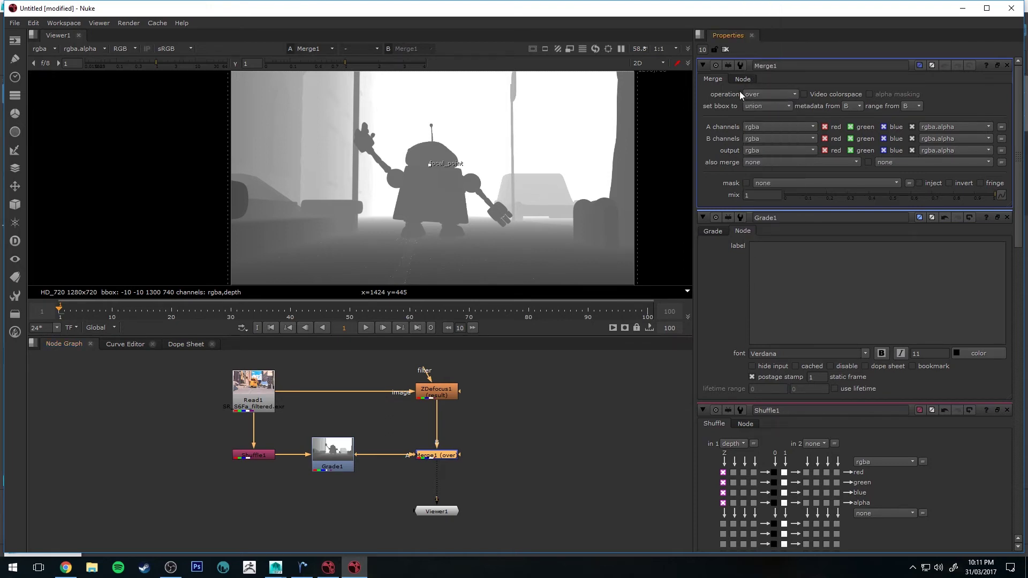
{"action": "left_click", "coordinate": [779, 96]}
{"action": "left_click", "coordinate": [782, 262]}
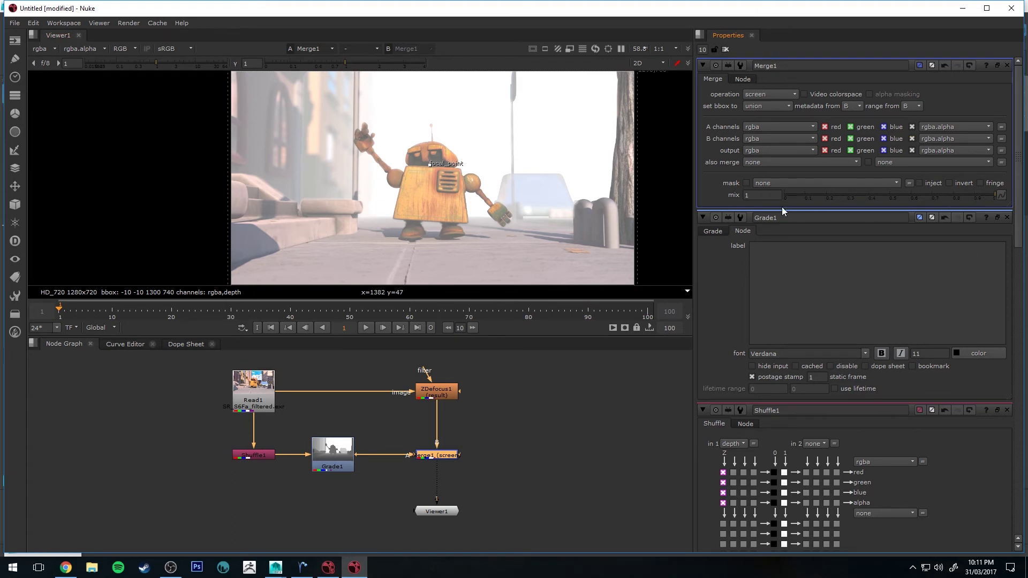
Drag Merge1's mix slider down to compare the fog haze, keeping mix at 1
{"action": "left_click_drag", "start_coordinate": [991, 193], "coordinate": [943, 196]}
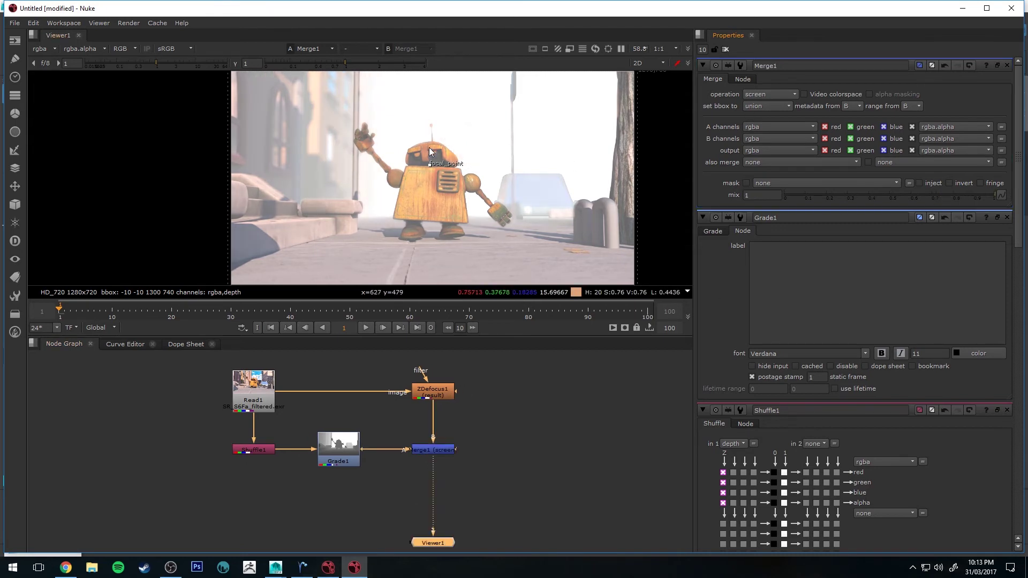
{"action": "left_click", "coordinate": [430, 451]}
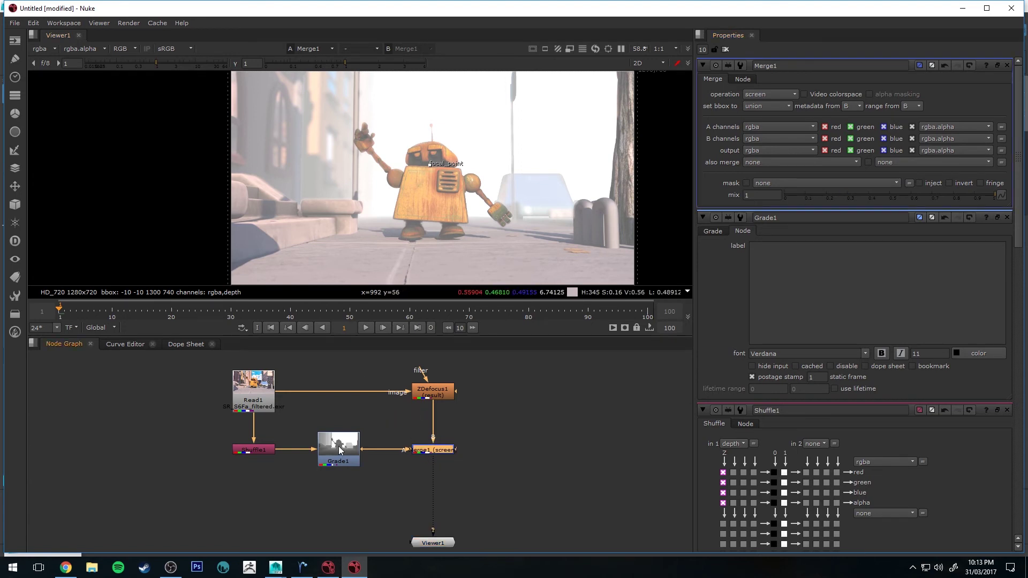
{"action": "scroll", "coordinate": [376, 145], "scroll_direction": "up", "scroll_amount": 5}
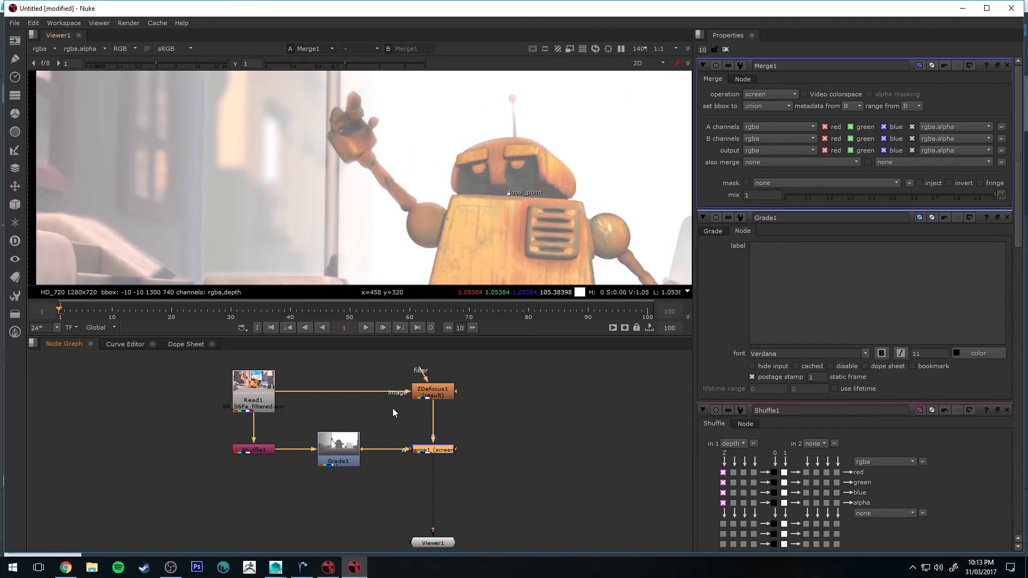
Move ZDefocus1 aside and insert a new Shuffle2 node after Read1
{"action": "left_click", "coordinate": [433, 395]}
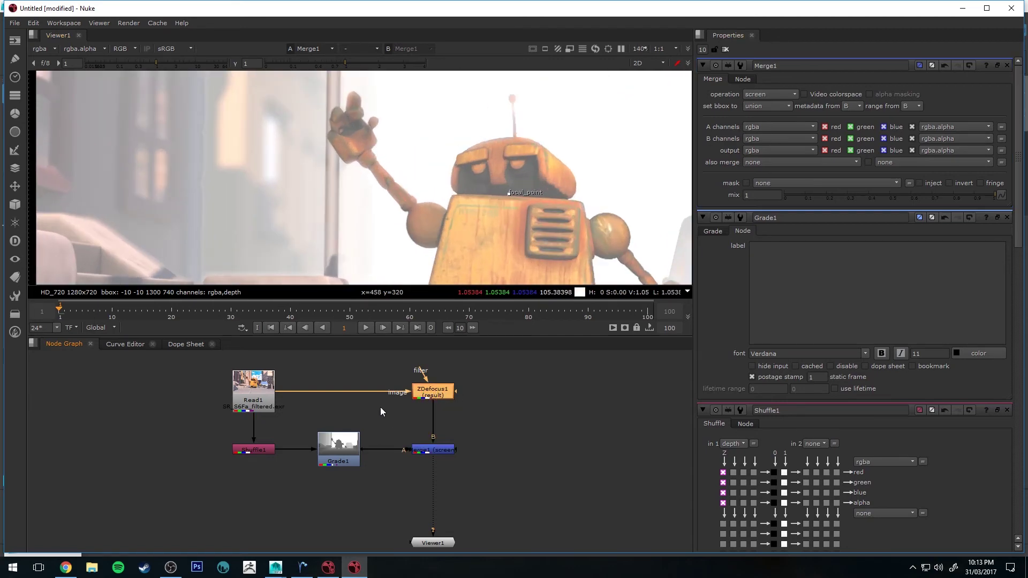
{"action": "left_click_drag", "start_coordinate": [433, 395], "coordinate": [476, 395]}
{"action": "left_click", "coordinate": [566, 429]}
{"action": "key", "text": "Tab"}
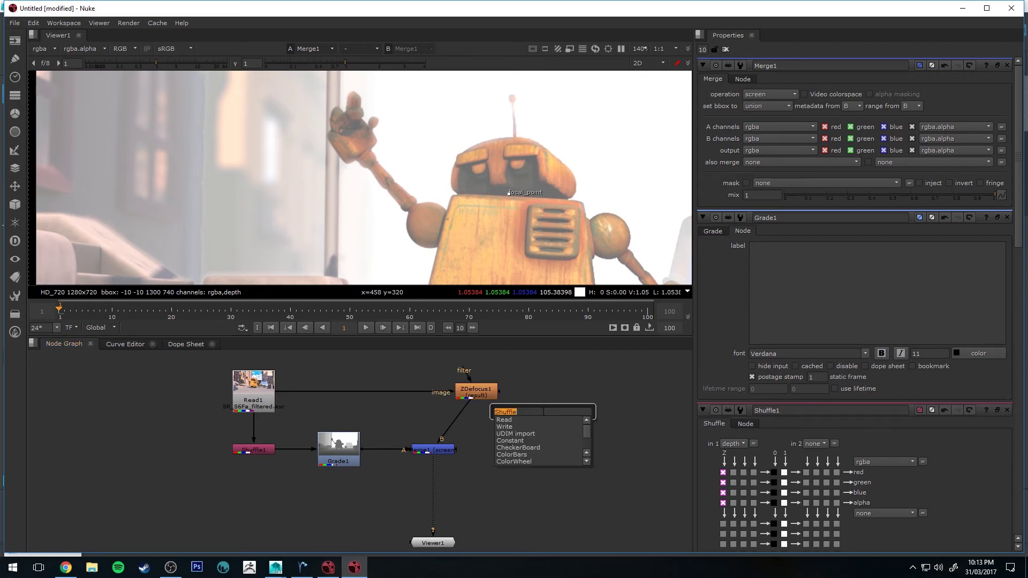
{"action": "key", "text": "Return"}
{"action": "left_click_drag", "start_coordinate": [559, 427], "coordinate": [368, 389]}
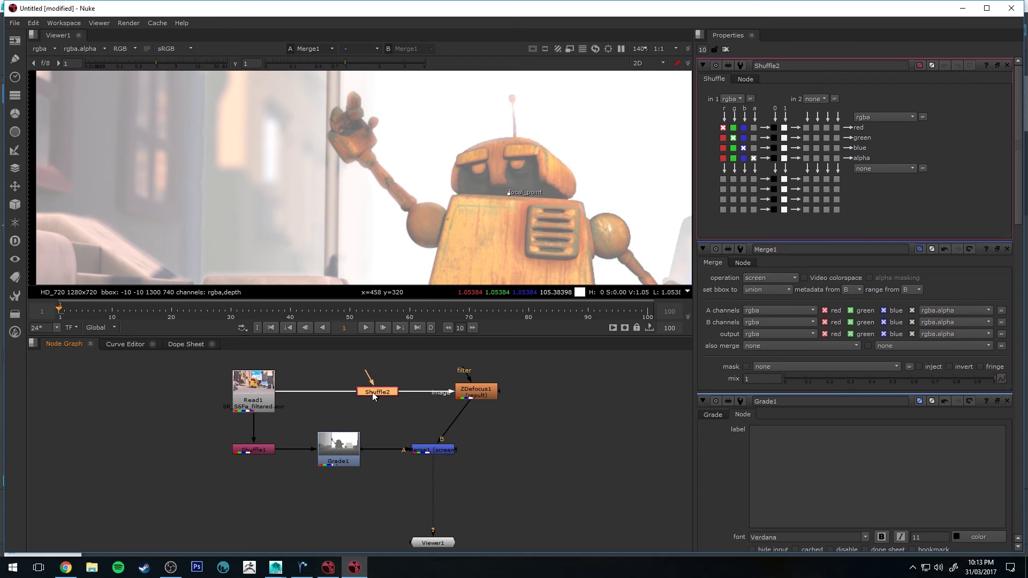
Reconnect ZDefocus1 below Merge1, view it, and feed Merge1's B input from Shuffle2
{"action": "left_click", "coordinate": [470, 396]}
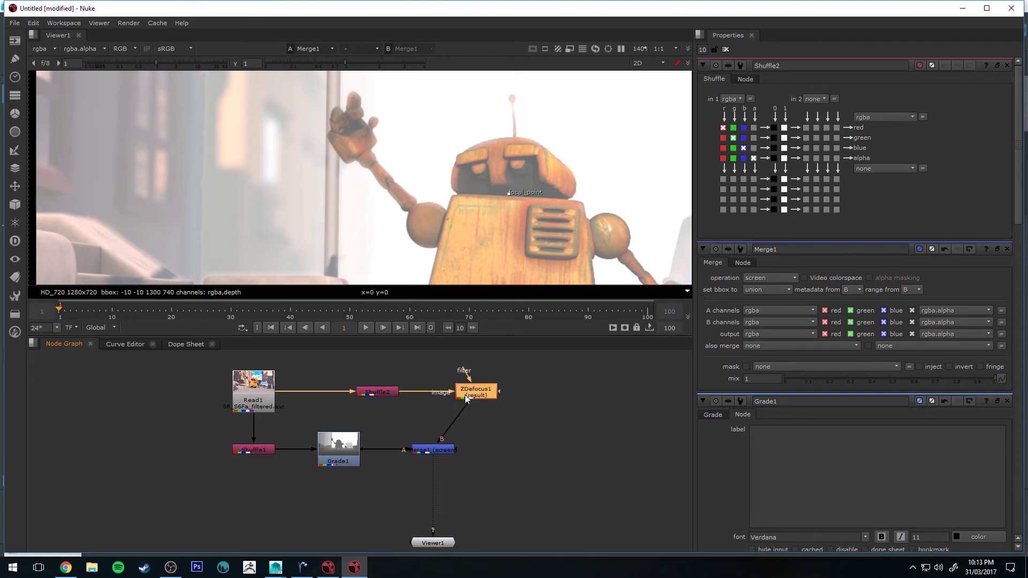
{"action": "left_click_drag", "start_coordinate": [453, 421], "coordinate": [429, 445]}
{"action": "left_click_drag", "start_coordinate": [517, 410], "coordinate": [435, 490]}
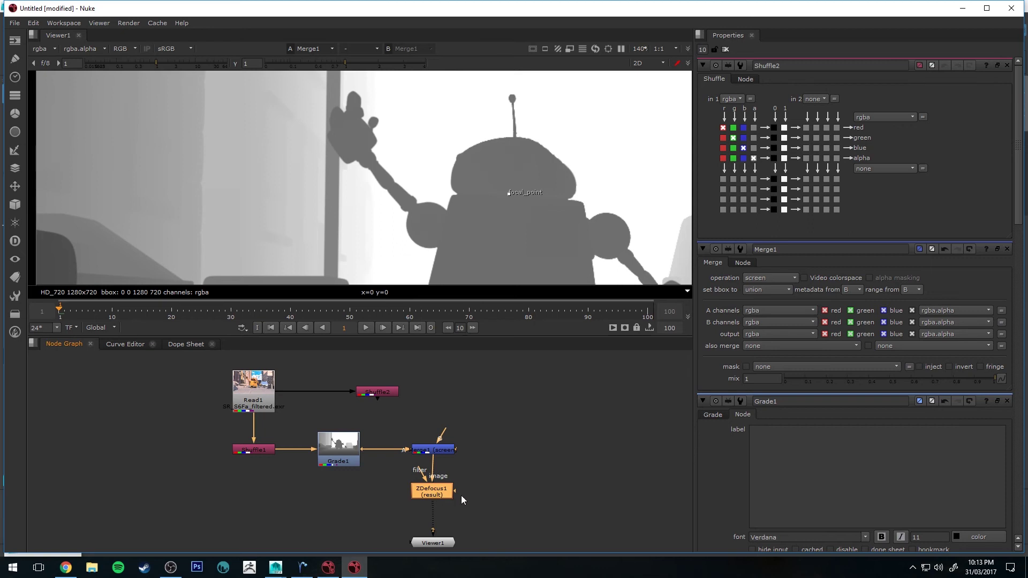
{"action": "left_click", "coordinate": [528, 503]}
{"action": "left_click", "coordinate": [438, 495]}
{"action": "key", "text": "1"}
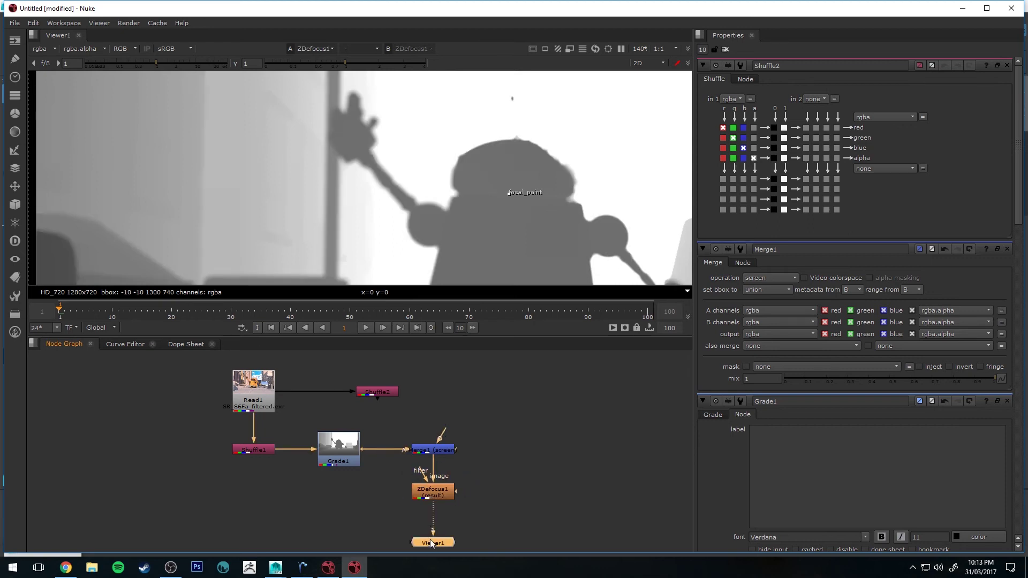
{"action": "scroll", "coordinate": [486, 461], "scroll_direction": "up", "scroll_amount": 1}
{"action": "scroll", "coordinate": [494, 458], "scroll_direction": "down", "scroll_amount": 1}
{"action": "middle_click_drag", "start_coordinate": [494, 459], "coordinate": [495, 442]}
{"action": "left_click_drag", "start_coordinate": [445, 414], "coordinate": [434, 375]}
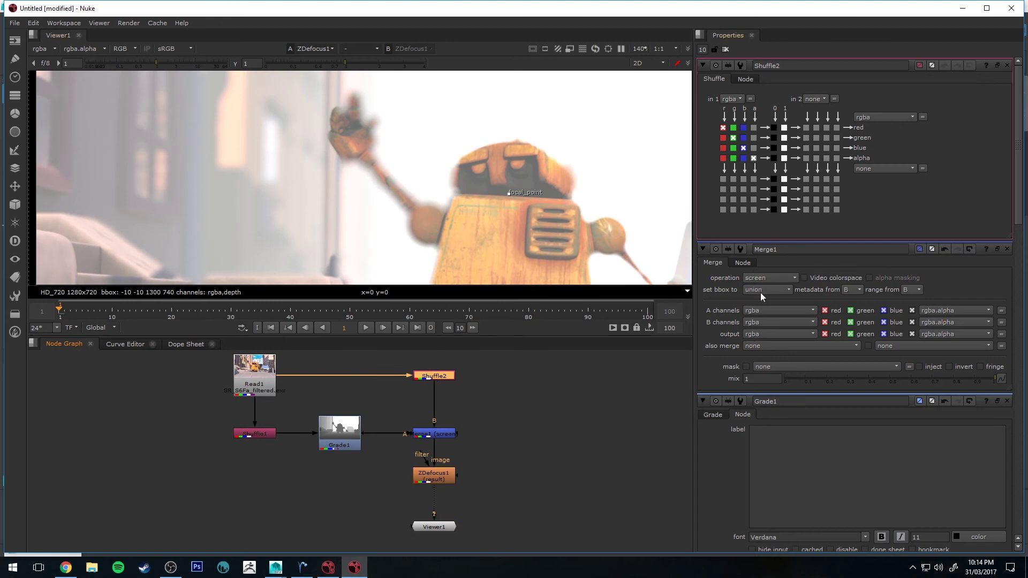
Sweep Merge1's mix through 0.7, 0.08 and 0.035, then settle it at 0
{"action": "left_click", "coordinate": [519, 422]}
{"action": "left_click", "coordinate": [432, 377]}
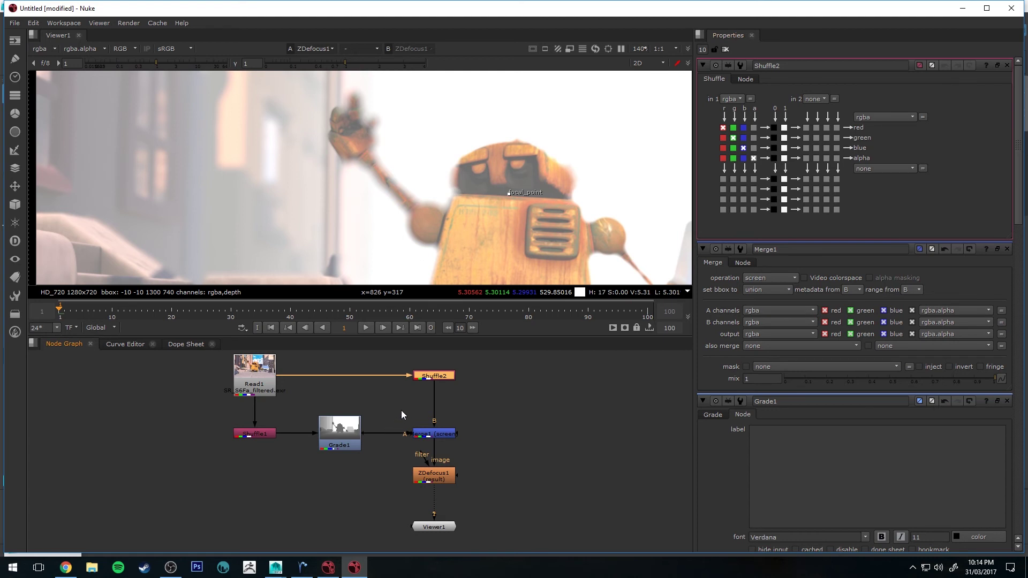
{"action": "scroll", "coordinate": [491, 175], "scroll_direction": "down", "scroll_amount": 4}
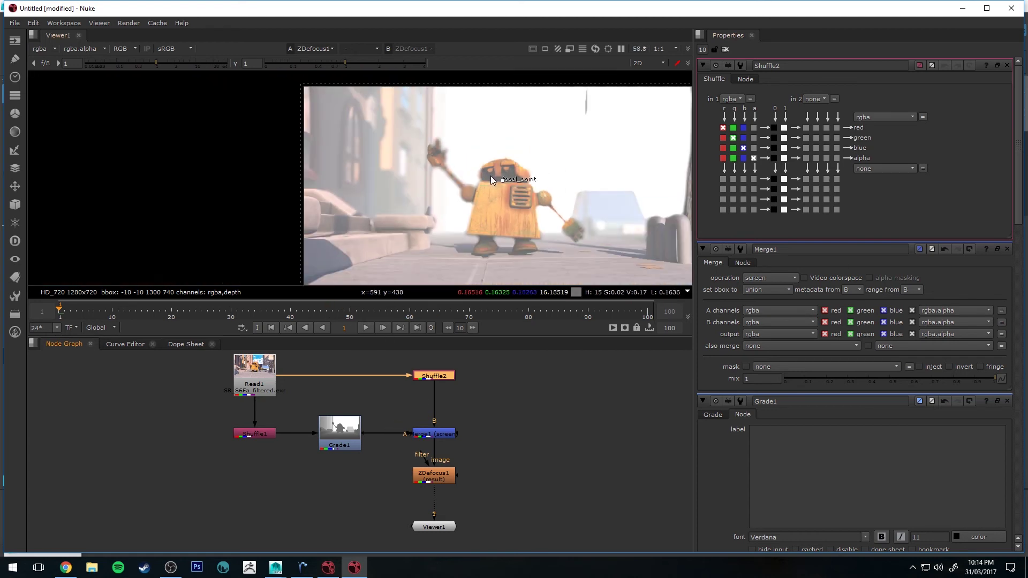
{"action": "middle_click_drag", "start_coordinate": [490, 176], "coordinate": [484, 173]}
{"action": "scroll", "coordinate": [483, 172], "scroll_direction": "up", "scroll_amount": 1}
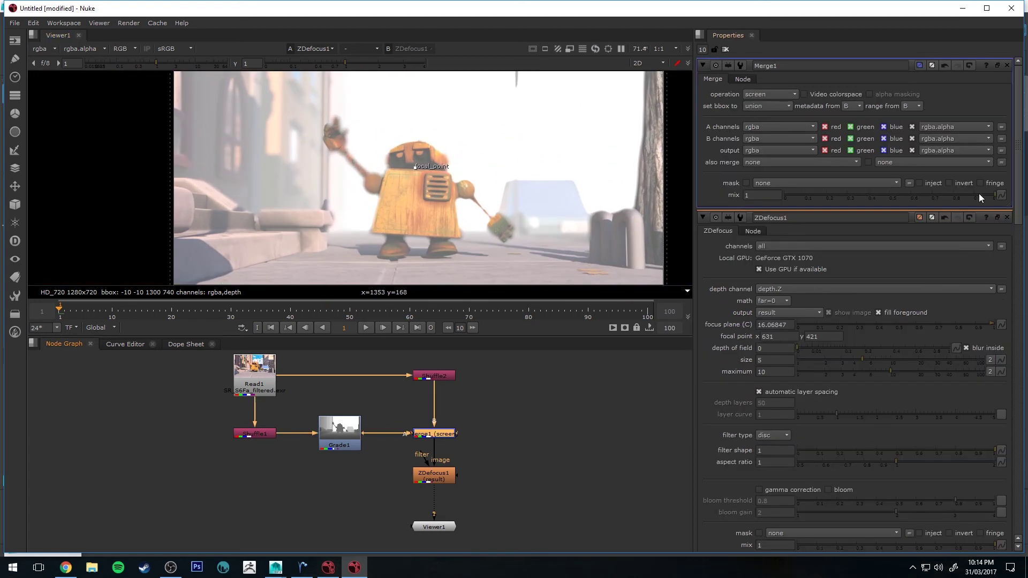
{"action": "left_click_drag", "start_coordinate": [989, 194], "coordinate": [865, 201]}
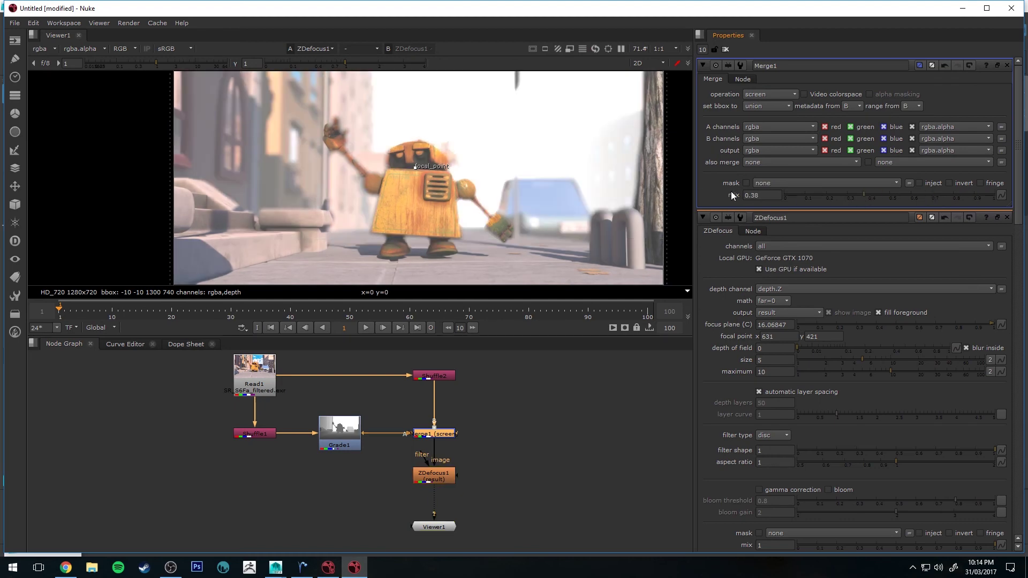
{"action": "left_click", "coordinate": [798, 195]}
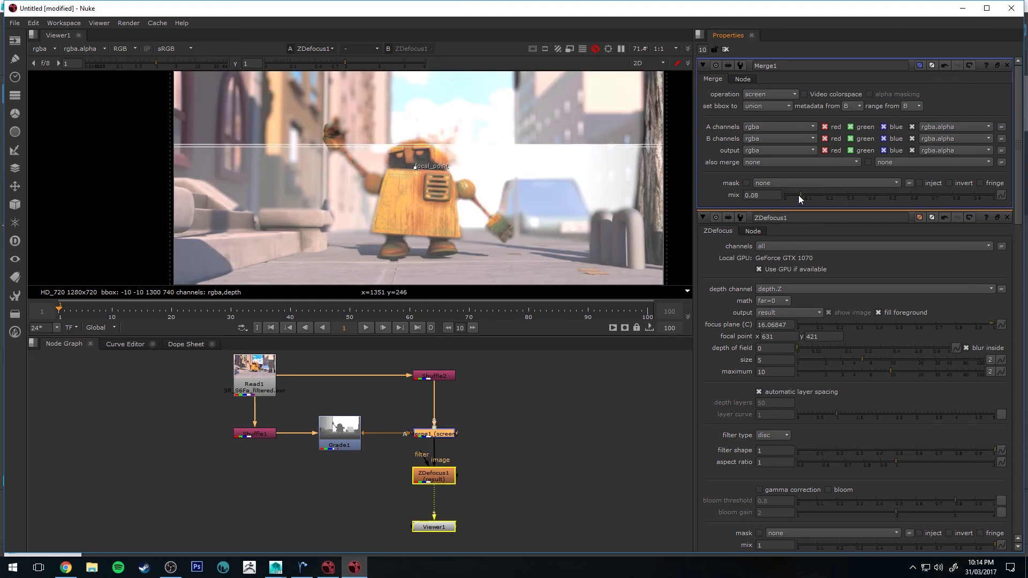
{"action": "left_click_drag", "start_coordinate": [795, 195], "coordinate": [791, 193]}
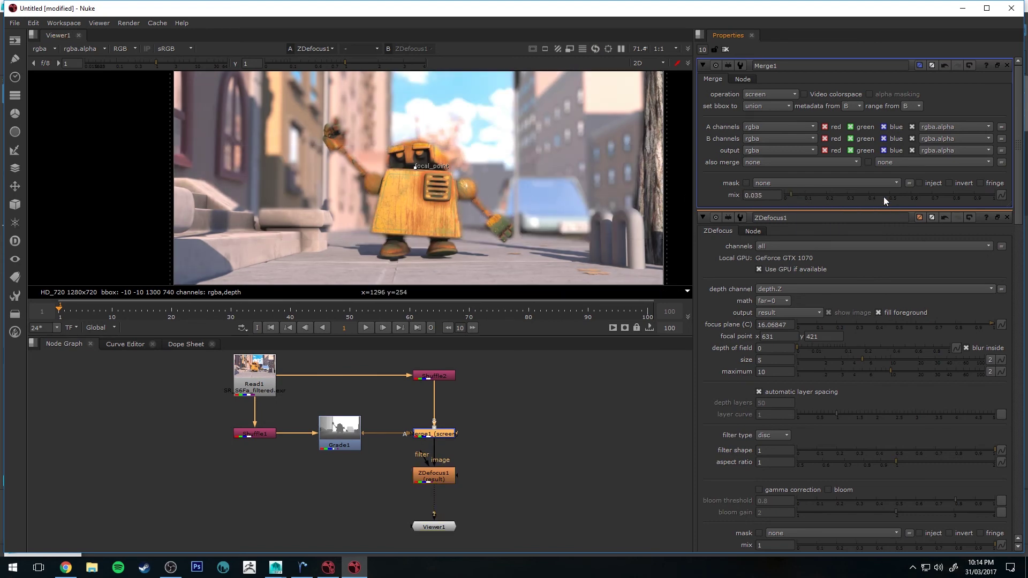
{"action": "left_click_drag", "start_coordinate": [883, 197], "coordinate": [979, 194]}
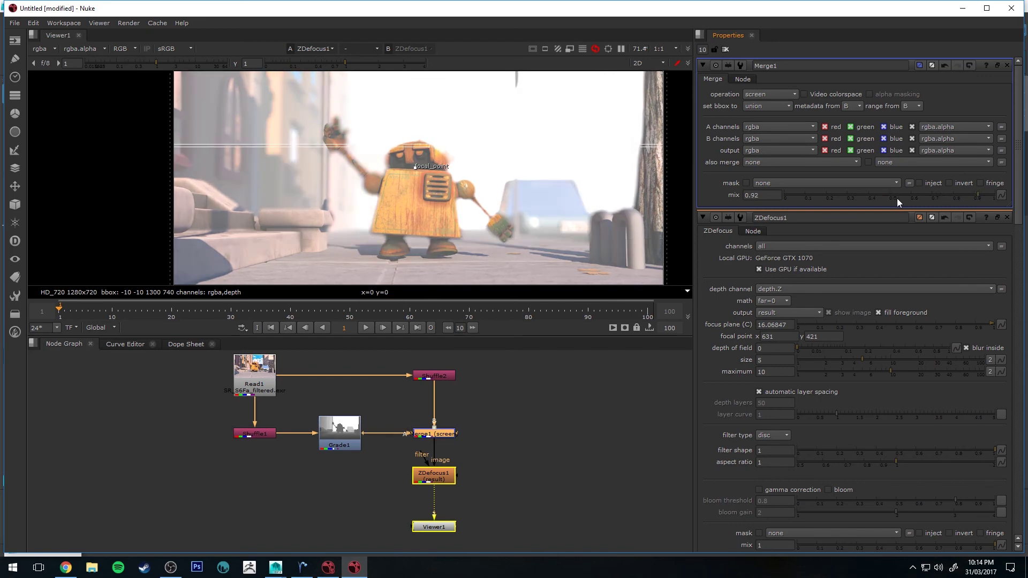
{"action": "left_click_drag", "start_coordinate": [805, 195], "coordinate": [786, 195]}
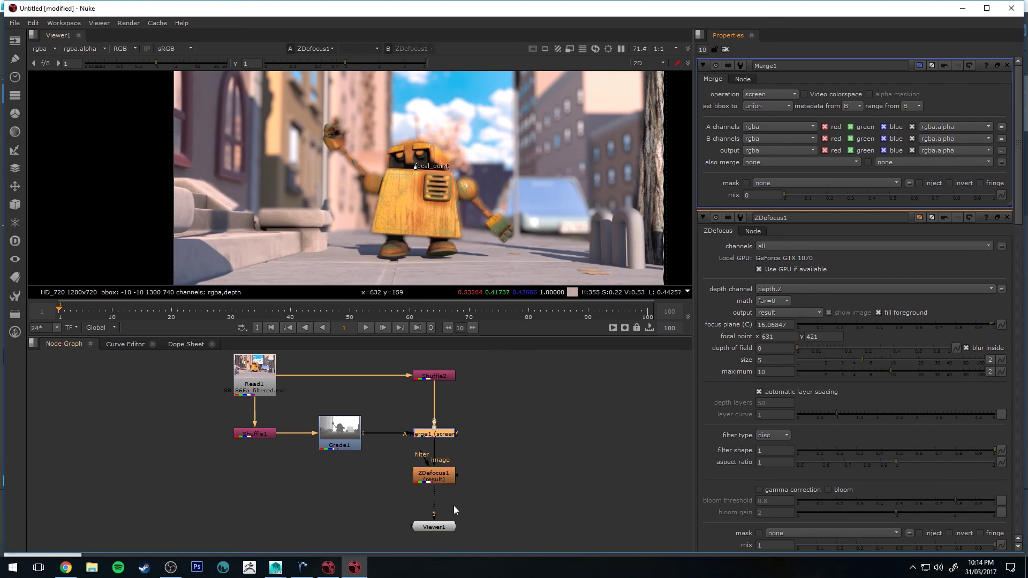
{"action": "left_click", "coordinate": [434, 482]}
{"action": "scroll", "coordinate": [502, 152], "scroll_direction": "down", "scroll_amount": 1}
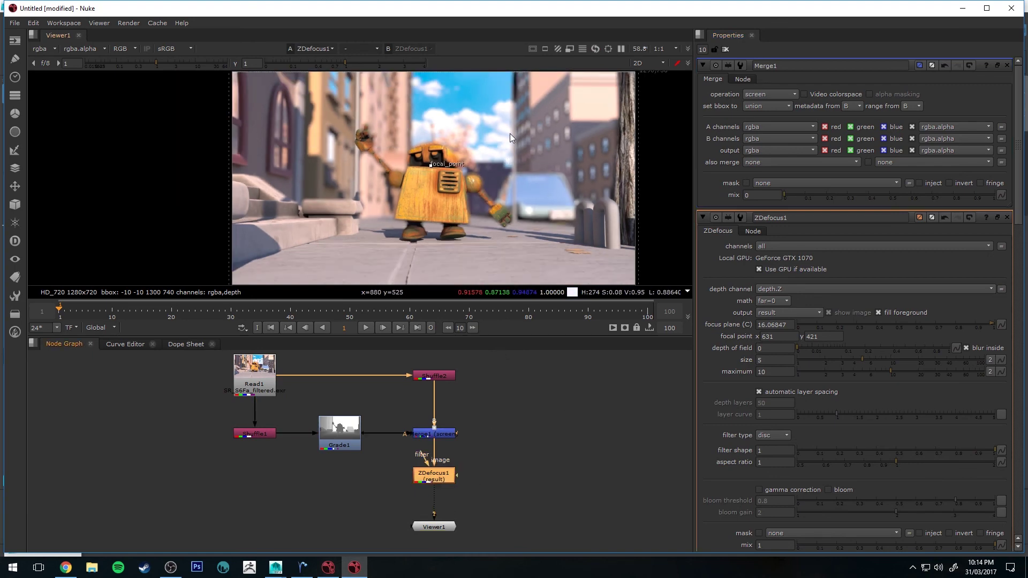
{"action": "scroll", "coordinate": [482, 128], "scroll_direction": "up", "scroll_amount": 1}
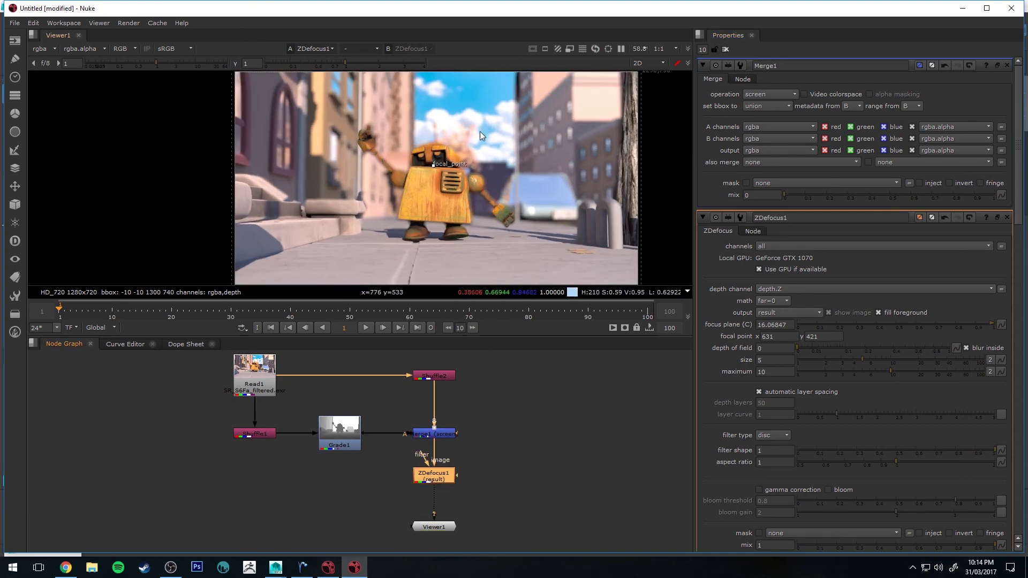